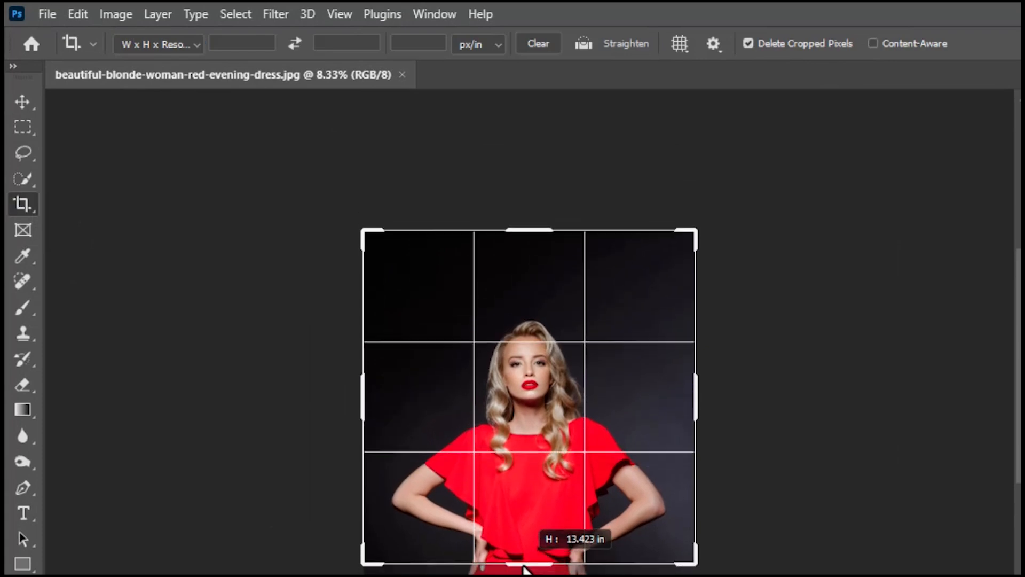
Step: Crop the photo closer around the woman, trimming the top and both sides and keeping her down to the hips
{"action": "left_click_drag", "start_coordinate": [539, 222], "coordinate": [540, 250]}
{"action": "left_click_drag", "start_coordinate": [364, 408], "coordinate": [388, 408]}
{"action": "left_click_drag", "start_coordinate": [696, 405], "coordinate": [670, 406]}
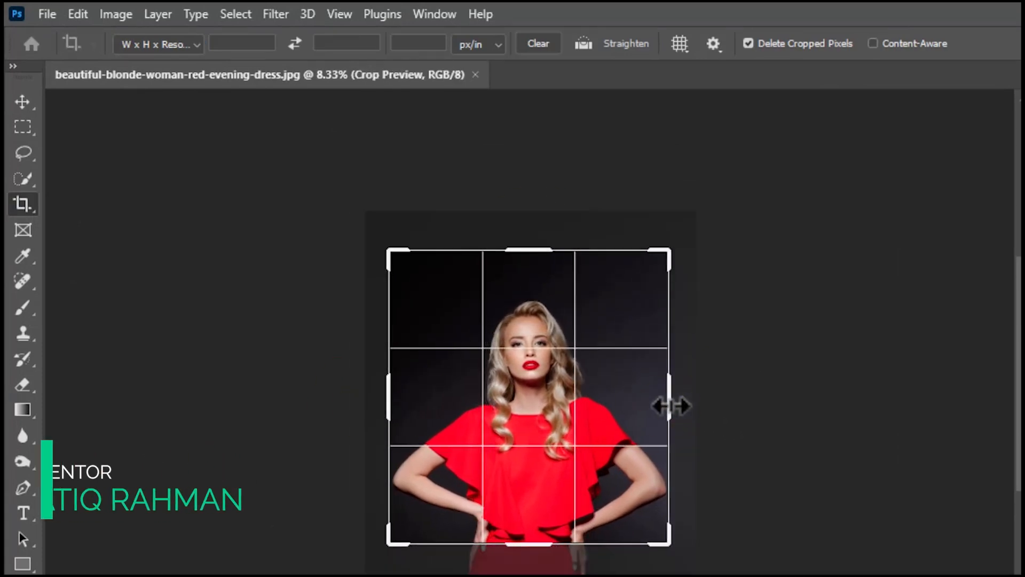
{"action": "left_click_drag", "start_coordinate": [531, 542], "coordinate": [531, 556]}
{"action": "left_click_drag", "start_coordinate": [540, 442], "coordinate": [529, 430]}
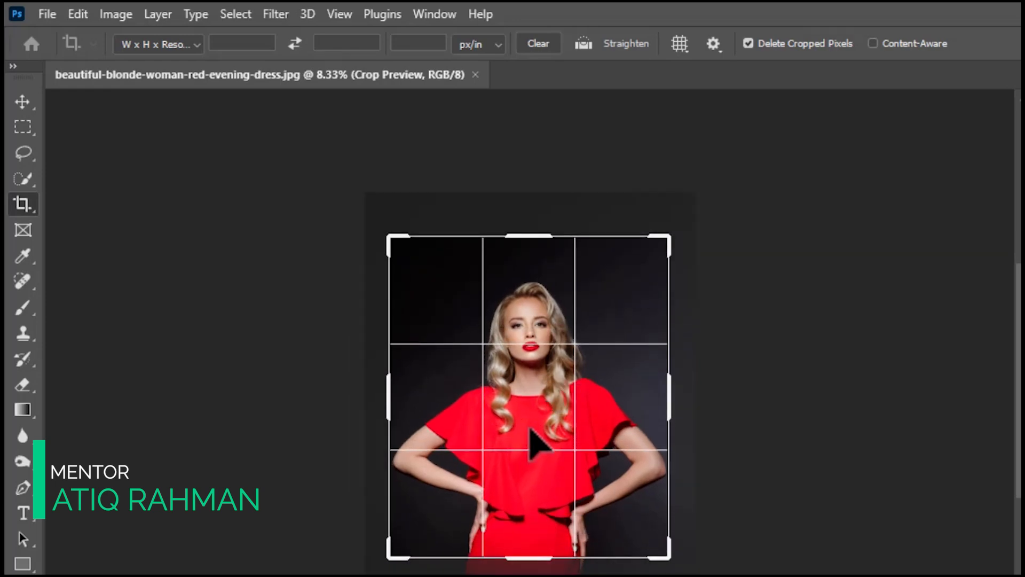
{"action": "key", "text": "Return"}
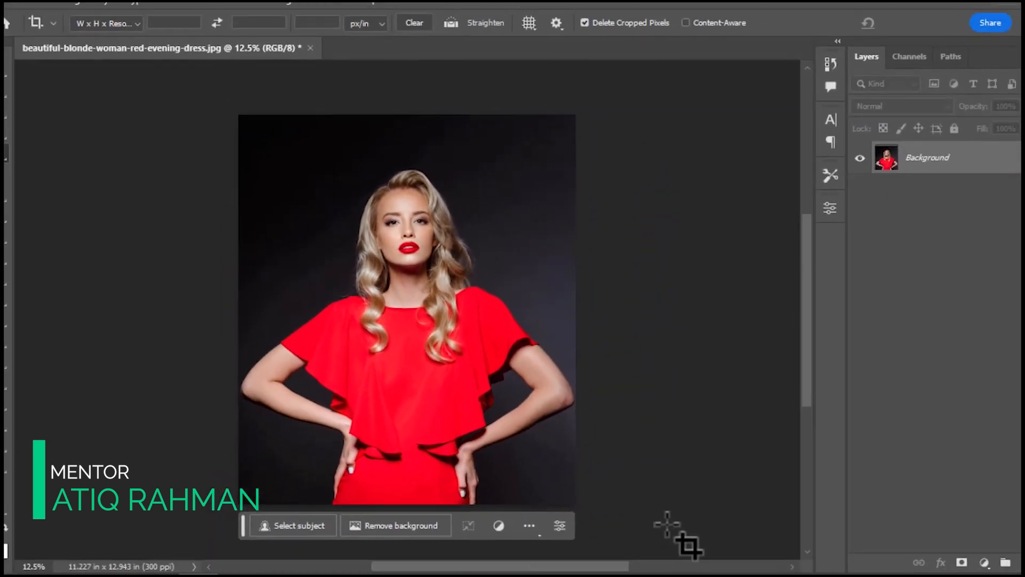
Step: Select the woman with Select Subject and copy her onto a new layer
{"action": "left_click", "coordinate": [277, 499]}
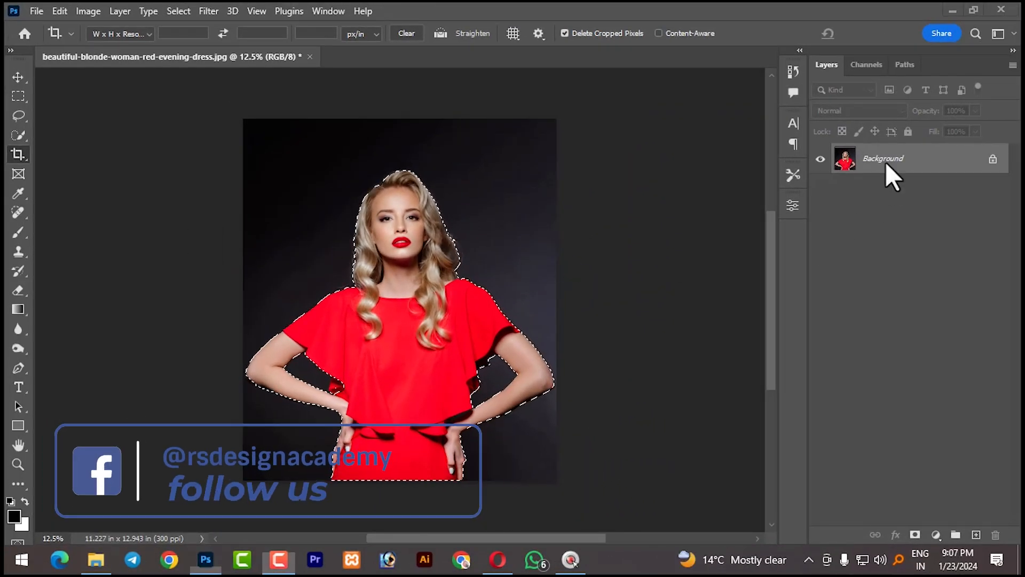
{"action": "key", "text": "ctrl+j"}
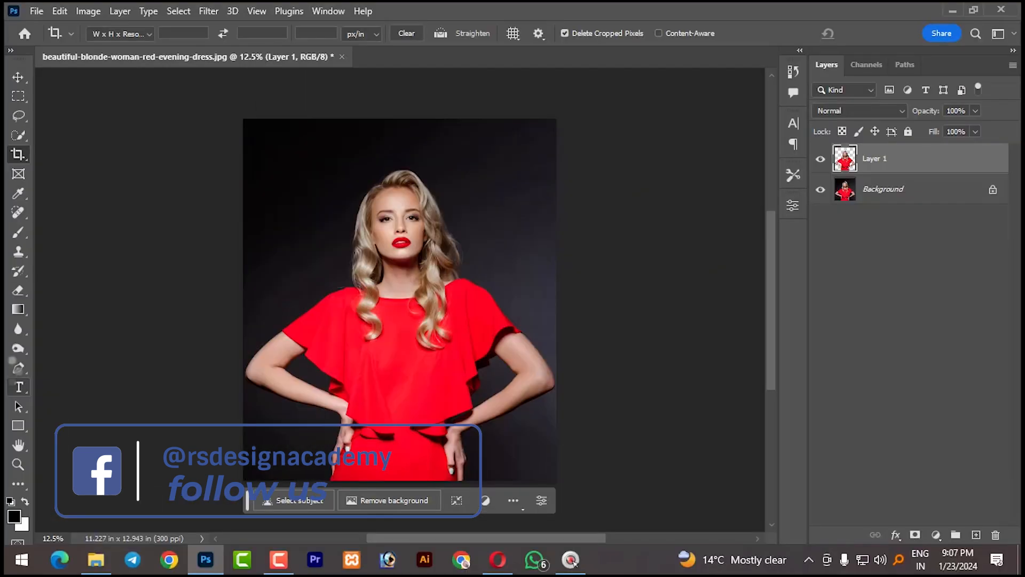
Step: Add horizontal text reading "R" near the photo's upper-left corner with the font size set to 150 pt
{"action": "left_click", "coordinate": [19, 387]}
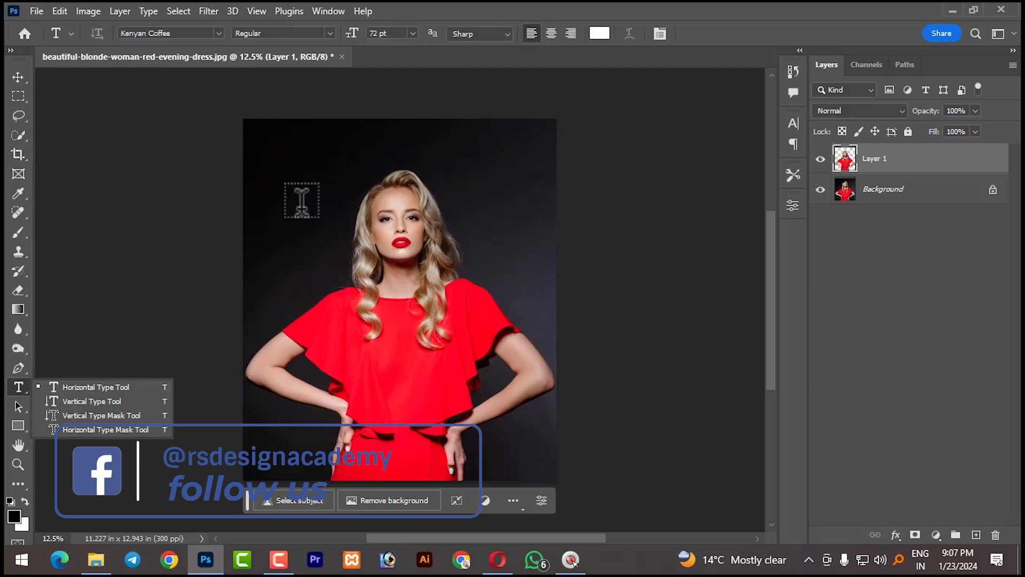
{"action": "left_click", "coordinate": [101, 400]}
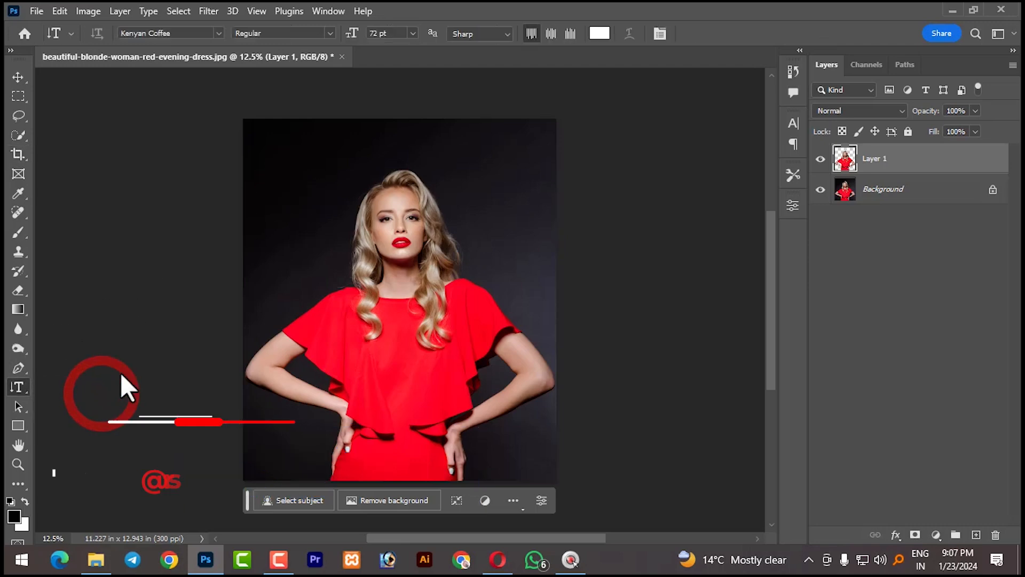
{"action": "left_click", "coordinate": [19, 386]}
{"action": "left_click", "coordinate": [76, 384]}
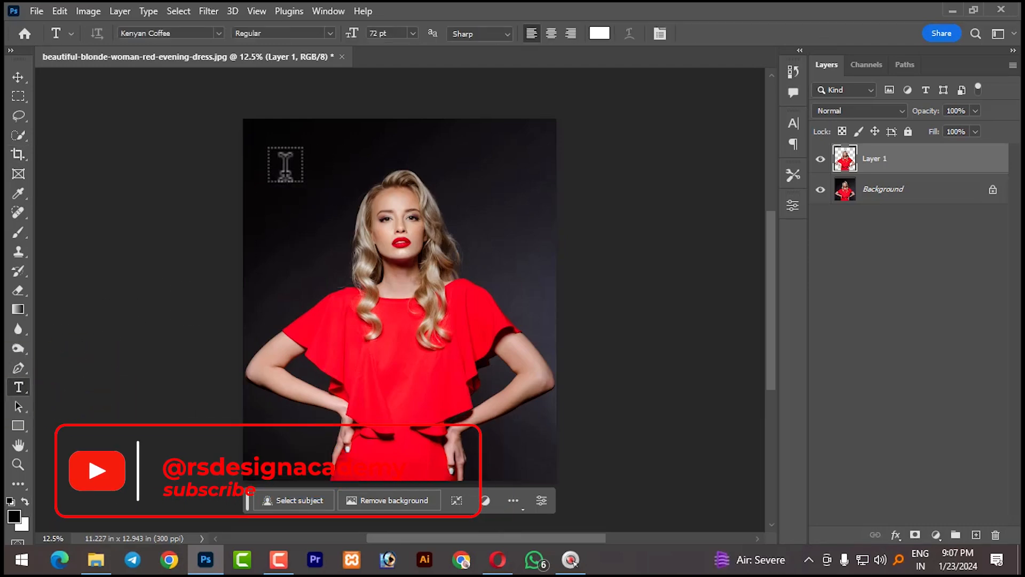
{"action": "left_click", "coordinate": [262, 140]}
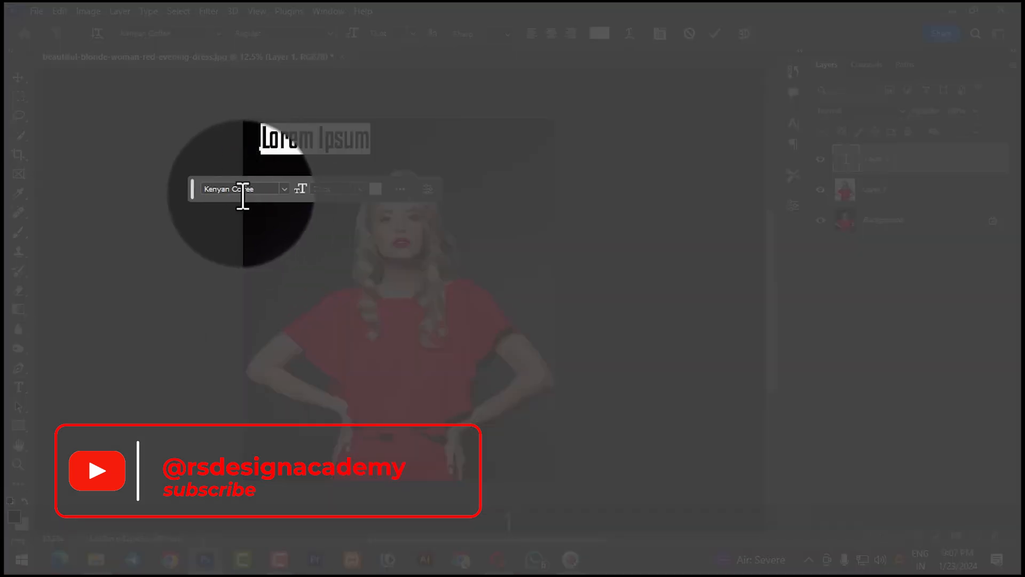
{"action": "left_click", "coordinate": [360, 189]}
{"action": "left_click", "coordinate": [335, 387]}
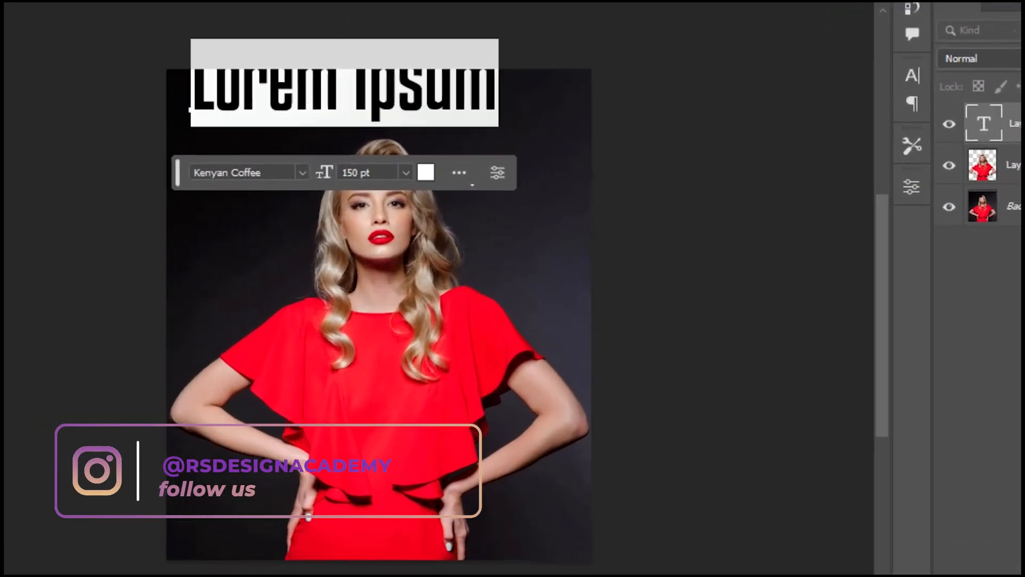
{"action": "type", "text": "R"}
Step: Move the letter R into the photo's upper-left corner and scale it down to 92.48 pt
{"action": "left_click_drag", "start_coordinate": [209, 81], "coordinate": [202, 136]}
{"action": "left_click", "coordinate": [255, 216]}
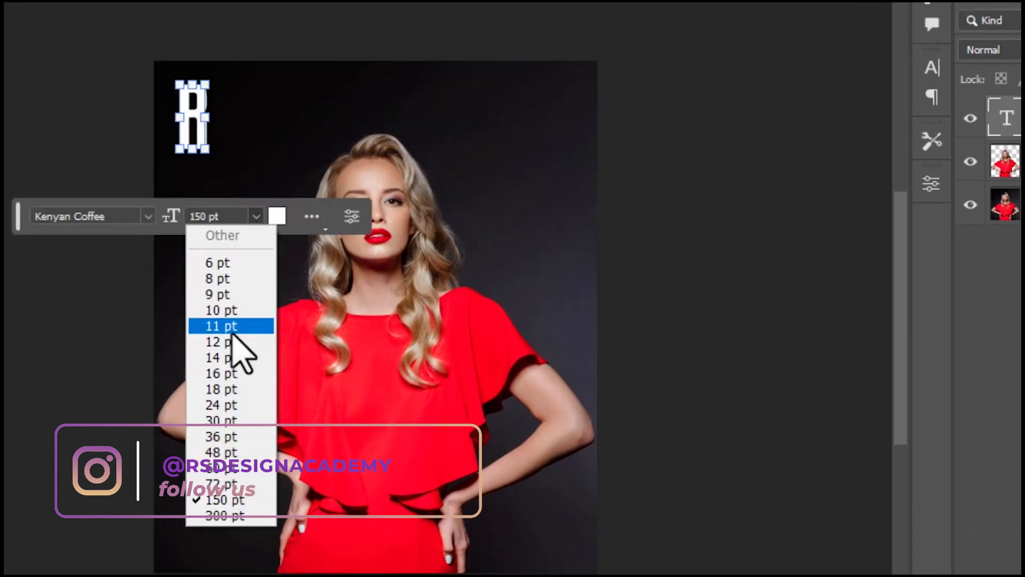
{"action": "left_click", "coordinate": [230, 496]}
{"action": "left_click_drag", "start_coordinate": [195, 155], "coordinate": [151, 44]}
{"action": "scroll", "coordinate": [204, 147], "scroll_direction": "up", "scroll_amount": 3}
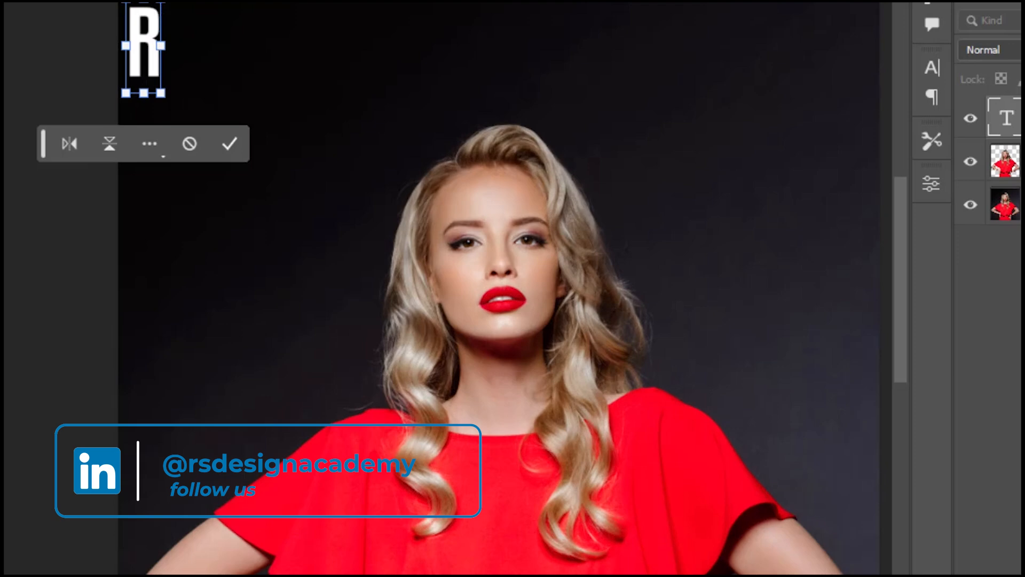
{"action": "key", "text": "Return"}
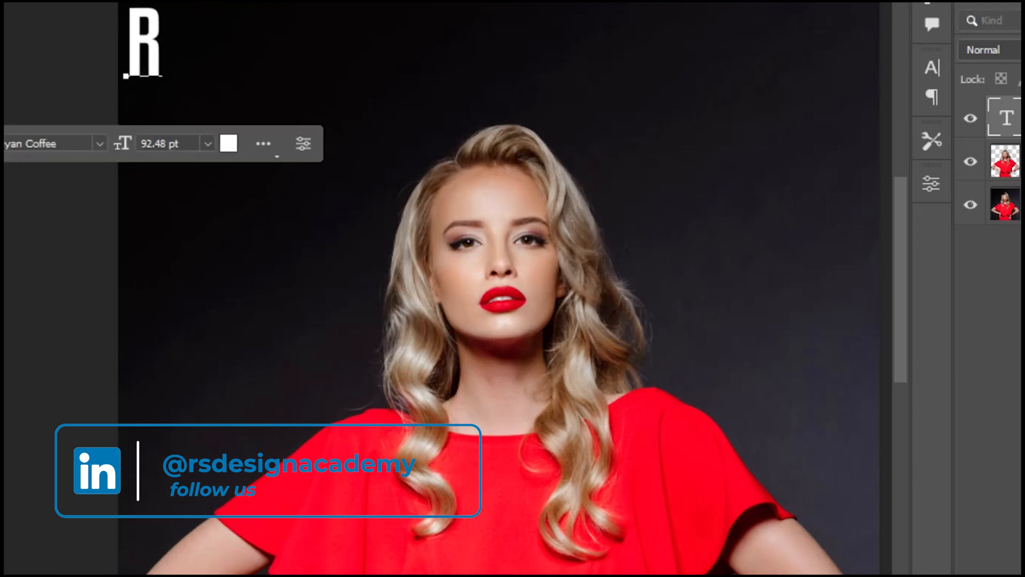
Step: Extend the text after the R so that it reads "RSDESIGNACADEMY"
{"action": "type", "text": "DE"}
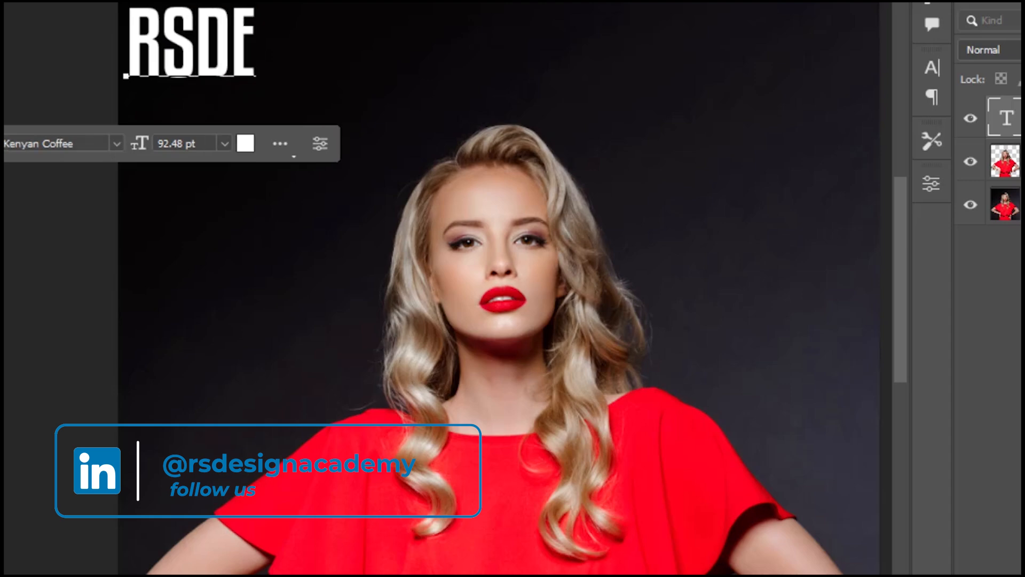
{"action": "type", "text": "SIGNA"}
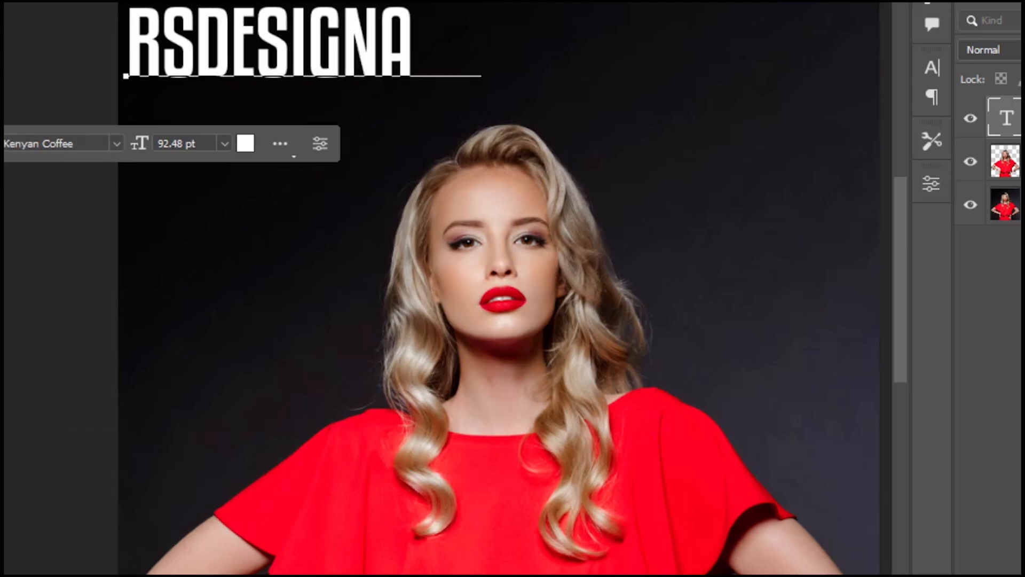
{"action": "type", "text": "CADEMY"}
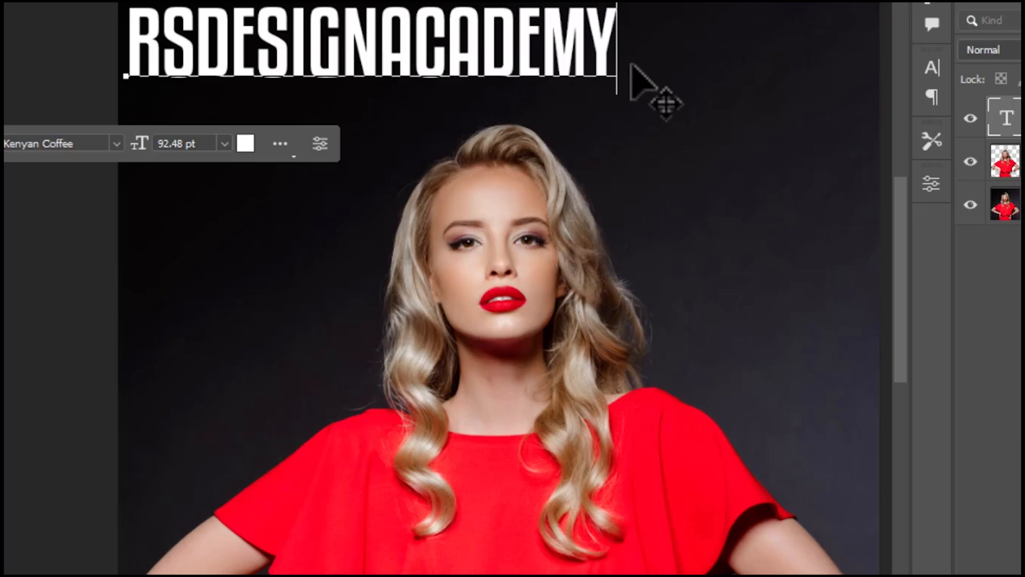
Step: Copy the word RSDESIGNACADEMY and paste it at the end of the same line so the text runs past the photo's edge
{"action": "left_click_drag", "start_coordinate": [615, 35], "coordinate": [122, 45]}
{"action": "key", "text": "ctrl+c"}
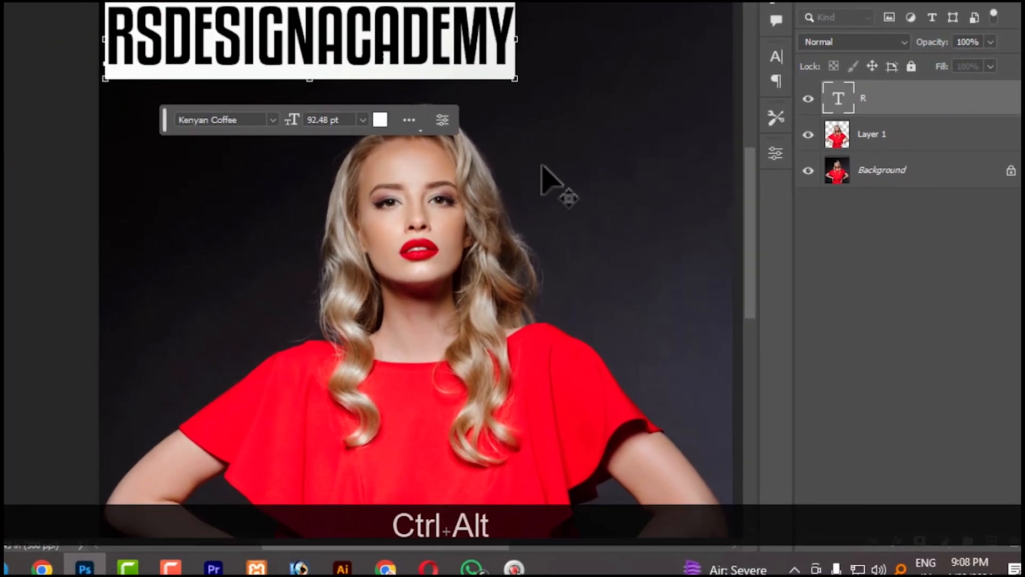
{"action": "scroll", "coordinate": [649, 199], "scroll_direction": "down", "scroll_amount": 2}
{"action": "key", "text": "Right"}
{"action": "key", "text": "ctrl+v"}
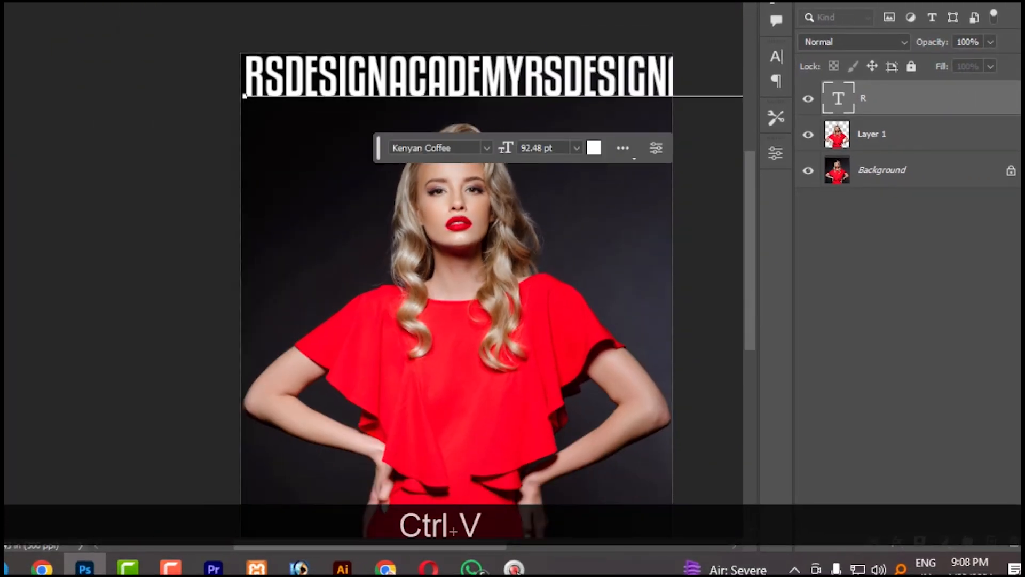
{"action": "key", "text": "ctrl+Return"}
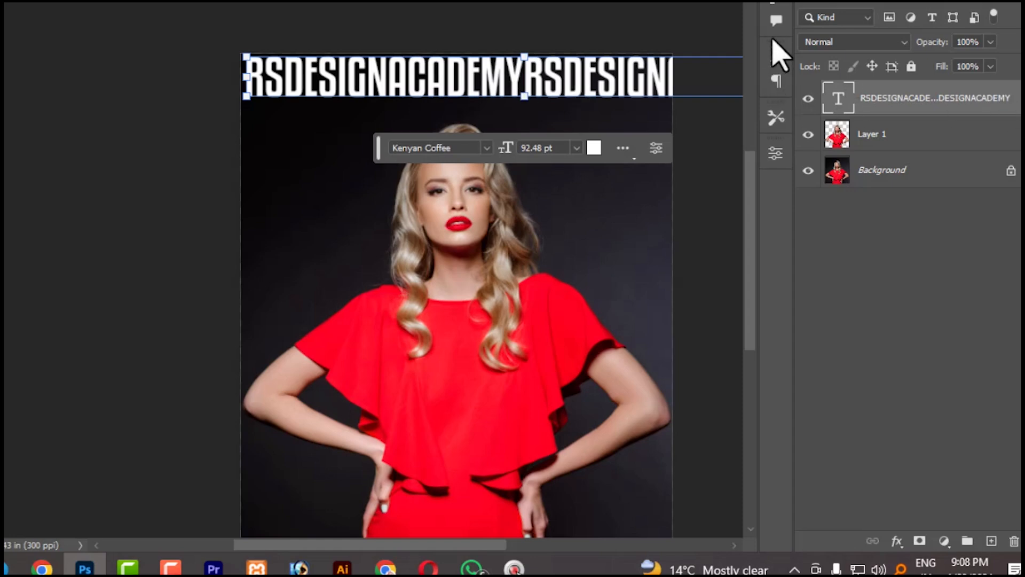
Step: Check the character settings of the text layer, including its tracking and leading
{"action": "key", "text": "space"}
{"action": "left_click_drag", "start_coordinate": [550, 165], "coordinate": [394, 198]}
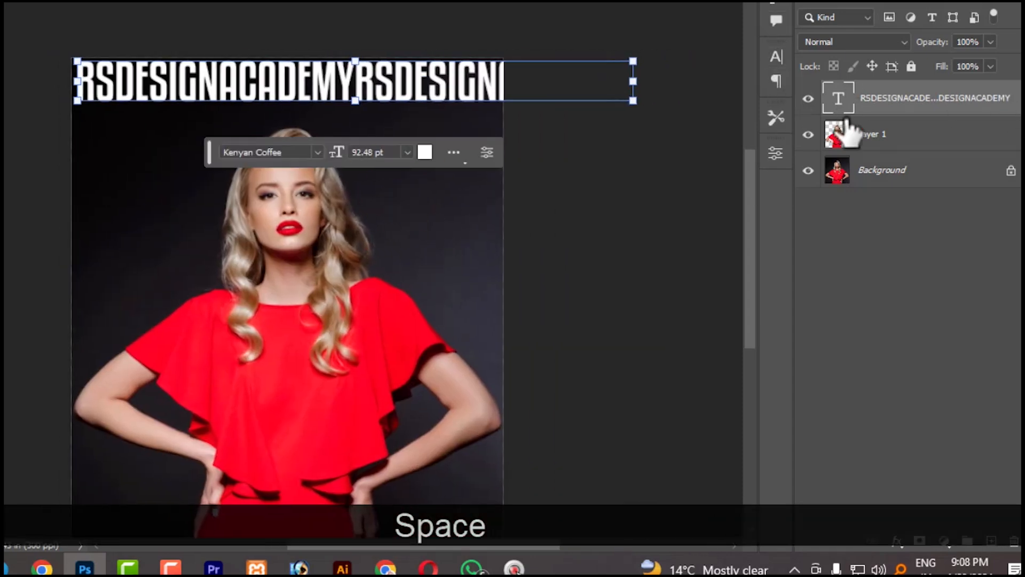
{"action": "left_click", "coordinate": [779, 55]}
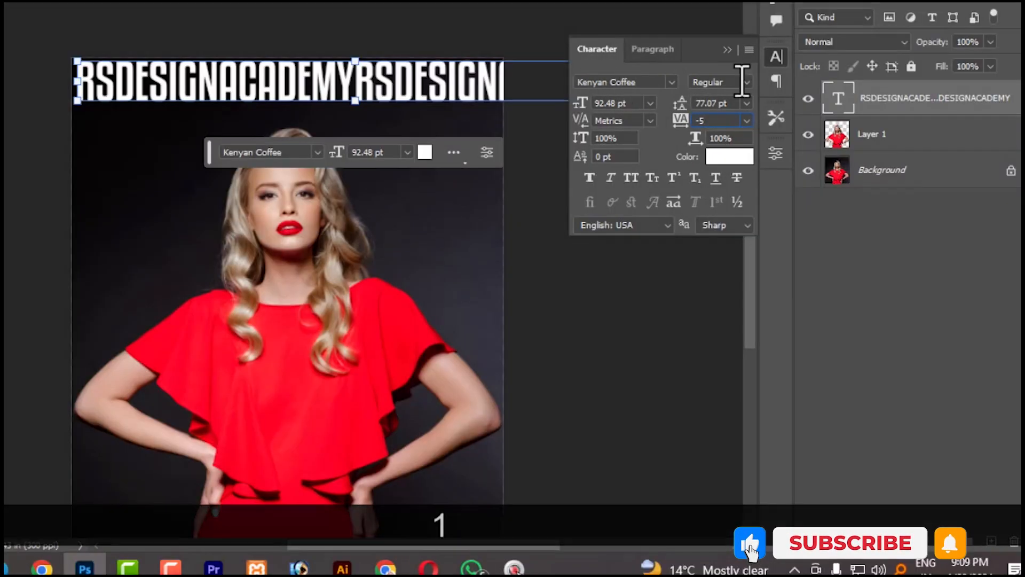
{"action": "left_click", "coordinate": [727, 50]}
Step: Copy the whole text line and paste it as a second row directly below the first
{"action": "double_click", "coordinate": [401, 93]}
{"action": "key", "text": "ctrl+c"}
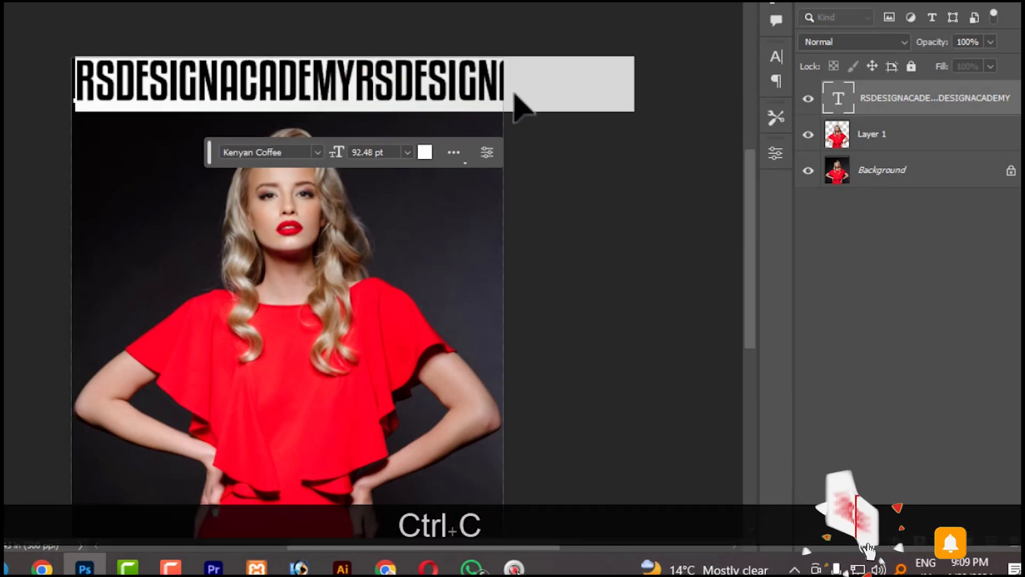
{"action": "left_click", "coordinate": [521, 85]}
{"action": "left_click_drag", "start_coordinate": [500, 83], "coordinate": [616, 79]}
{"action": "left_click", "coordinate": [641, 83]}
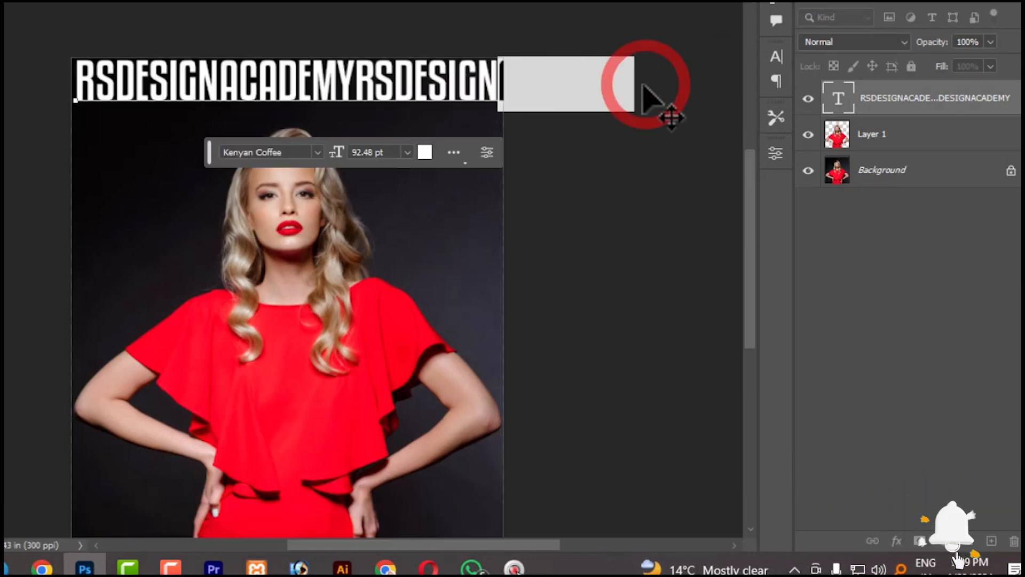
{"action": "key", "text": "Return"}
{"action": "key", "text": "ctrl+v"}
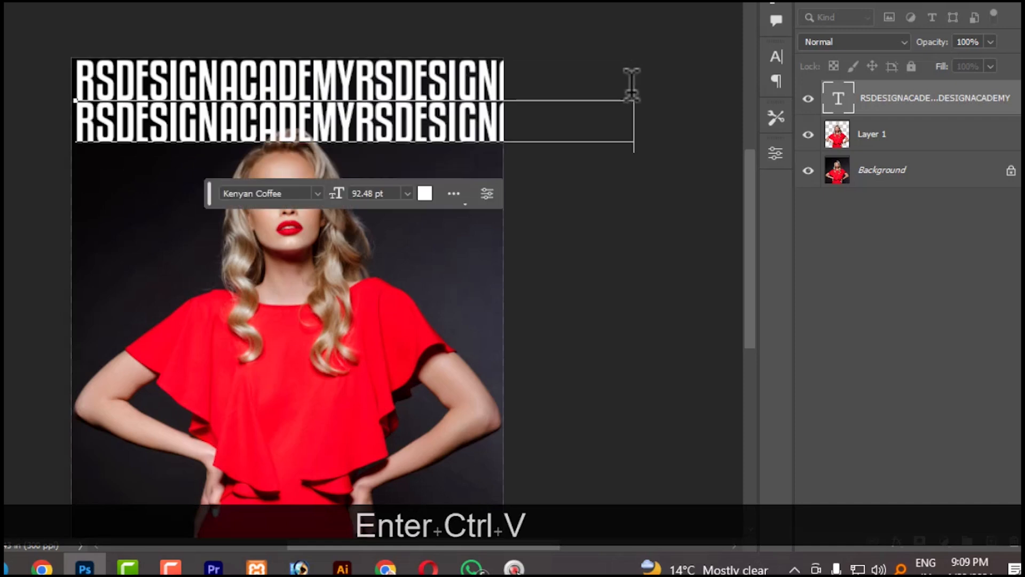
Step: Paste five more rows of the copied text below the second row, each on its own line
{"action": "key", "text": "Return"}
{"action": "key", "text": "ctrl+v"}
{"action": "key", "text": "Return"}
{"action": "key", "text": "ctrl+v"}
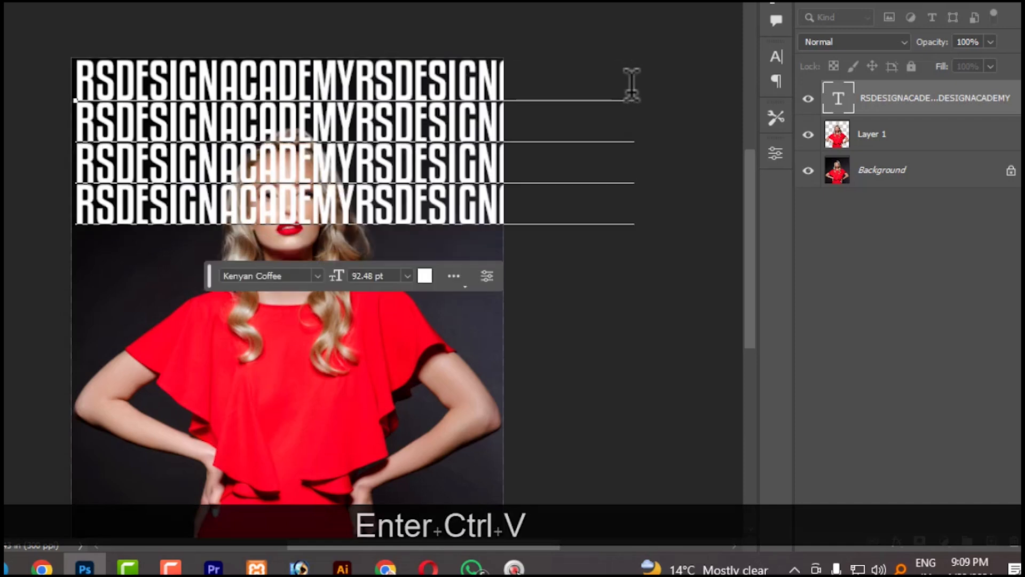
{"action": "key", "text": "Return"}
{"action": "key", "text": "ctrl+v"}
{"action": "key", "text": "Return"}
{"action": "key", "text": "ctrl+v"}
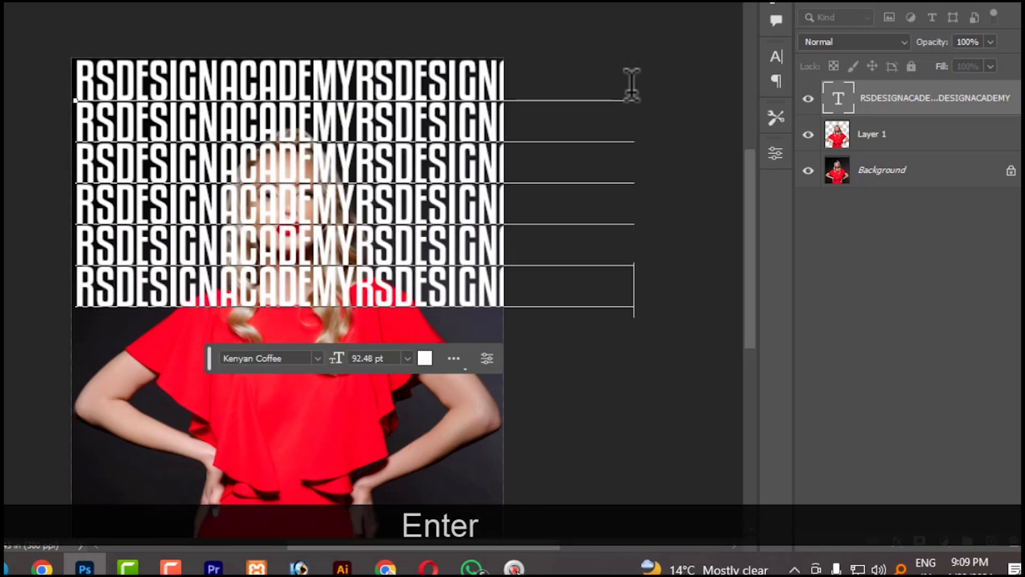
{"action": "key", "text": "Return"}
{"action": "key", "text": "ctrl+v"}
Step: Paste an eighth row of the copied text directly beneath the seventh, removing the blank line between them
{"action": "key", "text": "Return"}
{"action": "key", "text": "BackSpace"}
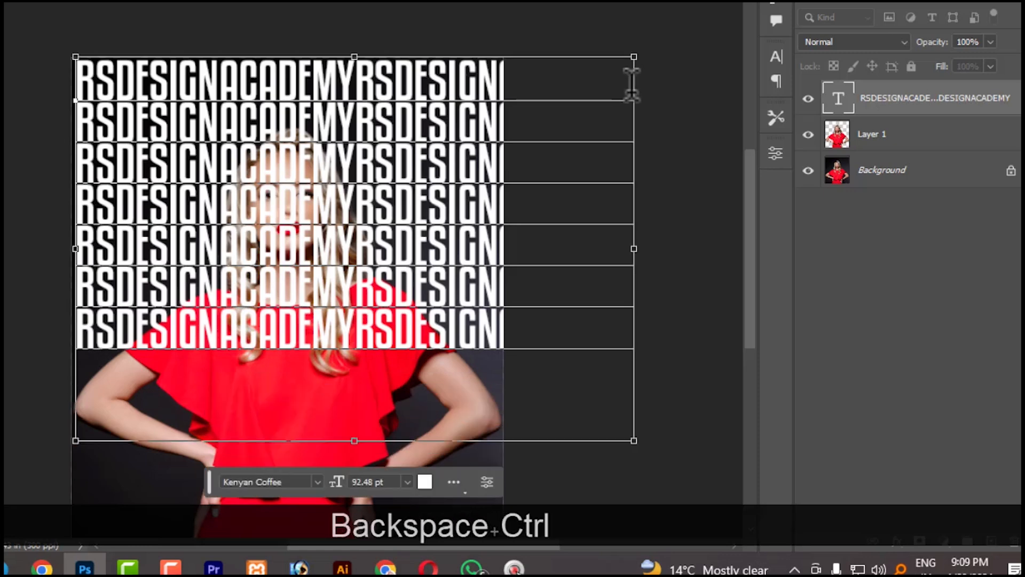
{"action": "key", "text": "ctrl+v"}
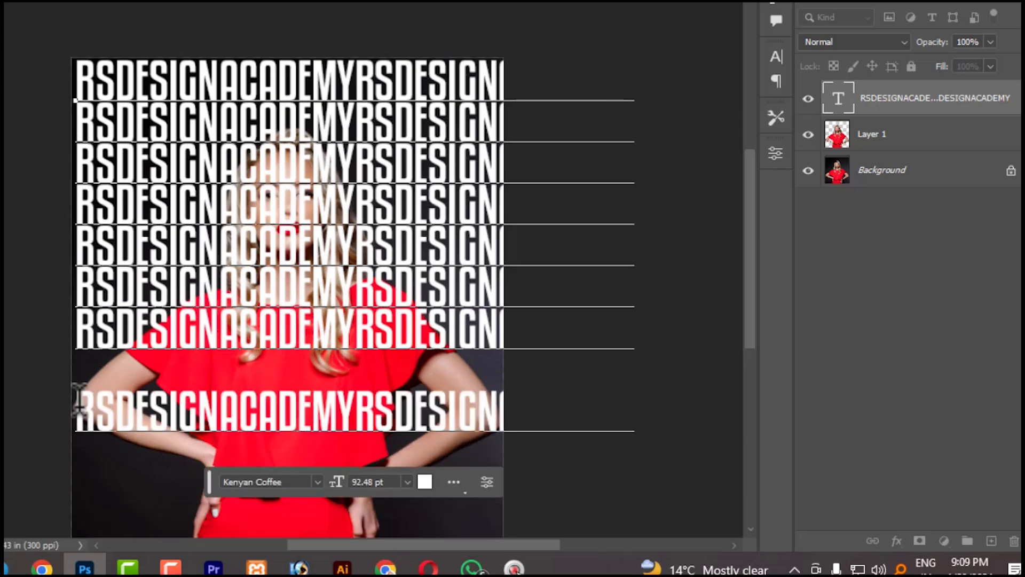
{"action": "key", "text": "BackSpace"}
{"action": "key", "text": "End"}
{"action": "key", "text": "Return"}
{"action": "key", "text": "Return"}
{"action": "key", "text": "BackSpace"}
{"action": "key", "text": "ctrl+v"}
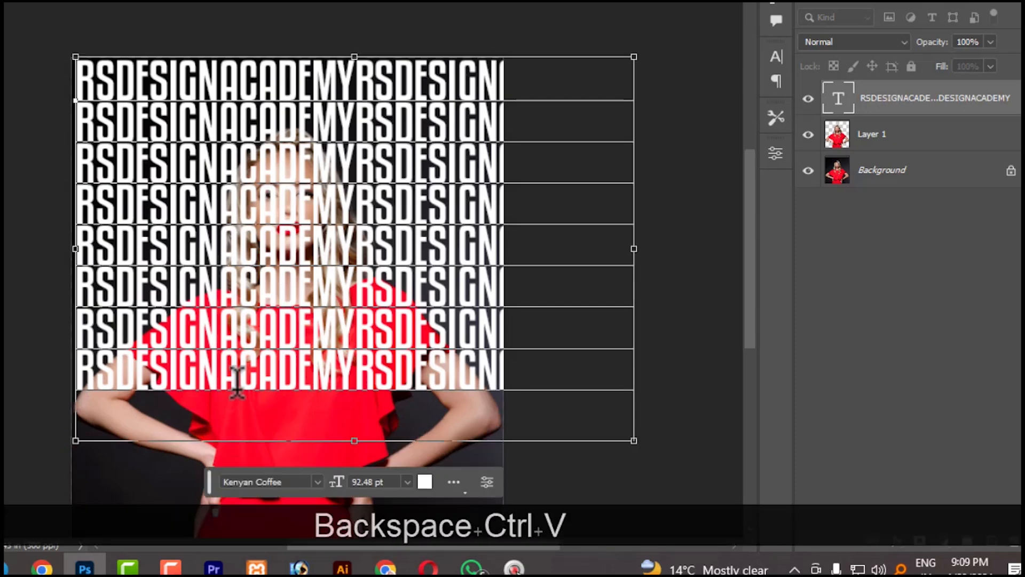
Step: Paste further rows of the copied text until they reach the photo's bottom edge, and commit the text
{"action": "key", "text": "Return"}
{"action": "key", "text": "ctrl+v"}
{"action": "key", "text": "Return"}
{"action": "key", "text": "ctrl+v"}
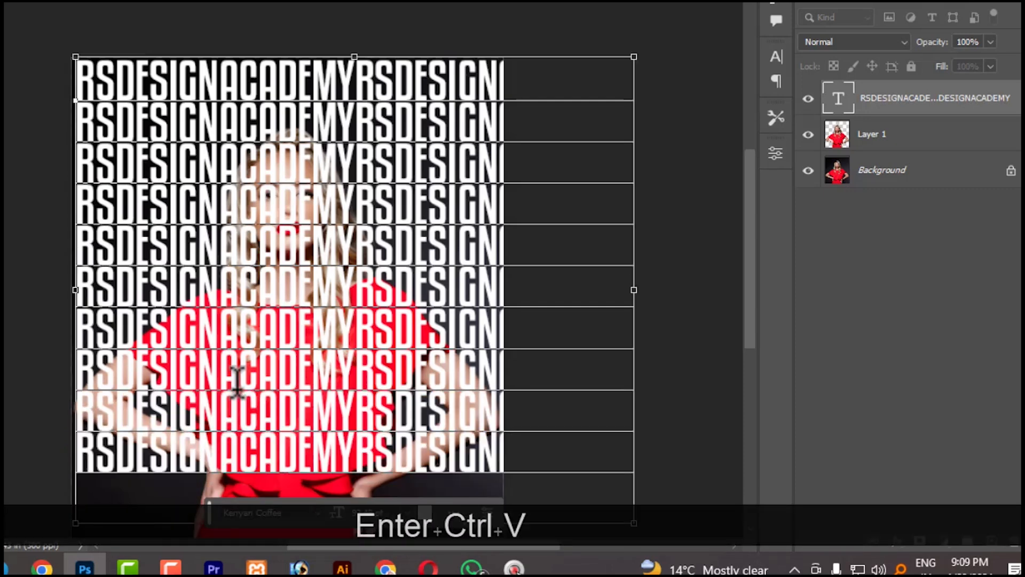
{"action": "key", "text": "Return"}
{"action": "key", "text": "ctrl+v"}
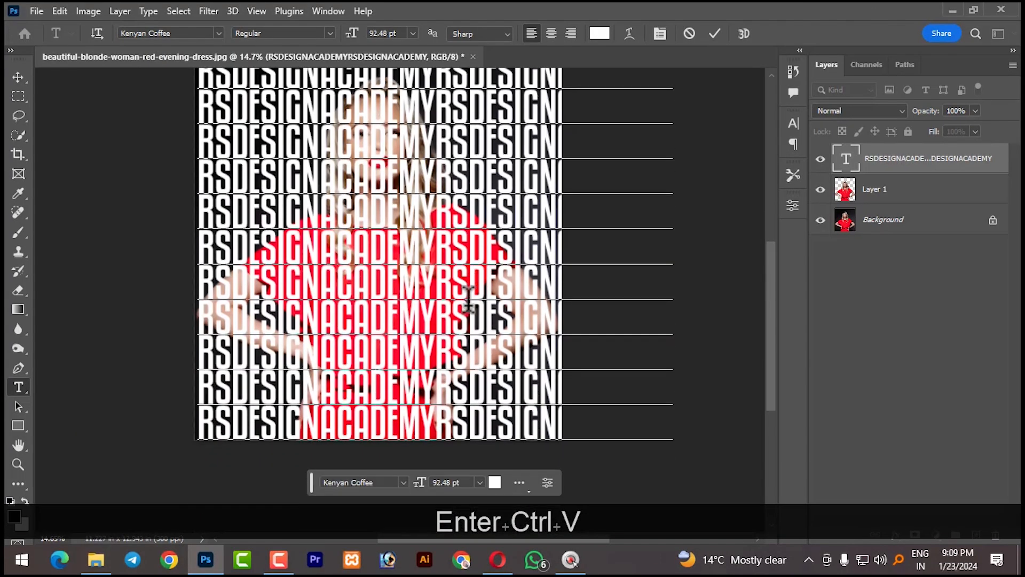
{"action": "scroll", "coordinate": [469, 299], "scroll_direction": "up", "scroll_amount": 3}
{"action": "left_click", "coordinate": [17, 77]}
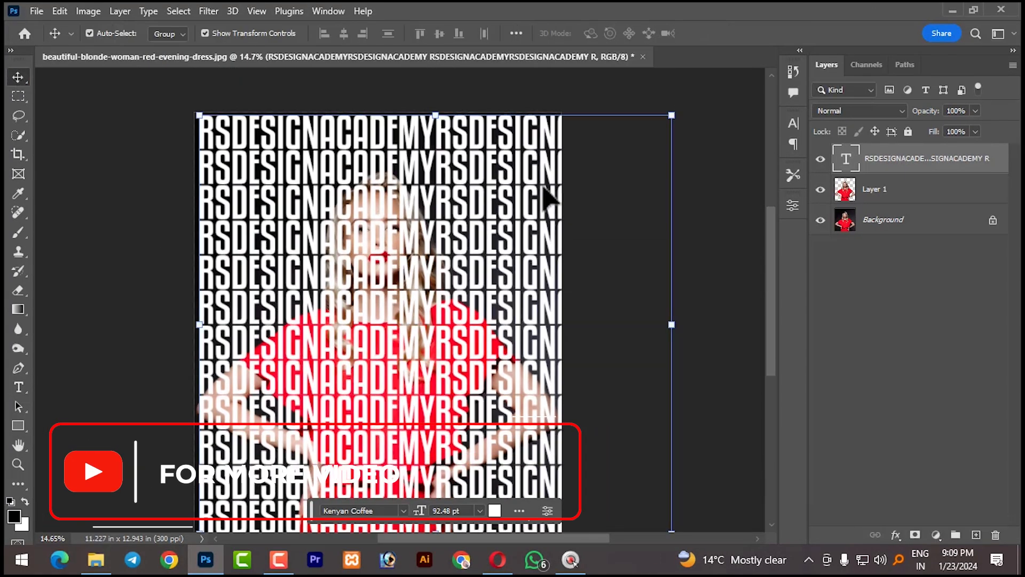
{"action": "scroll", "coordinate": [400, 297], "scroll_direction": "down", "scroll_amount": 3}
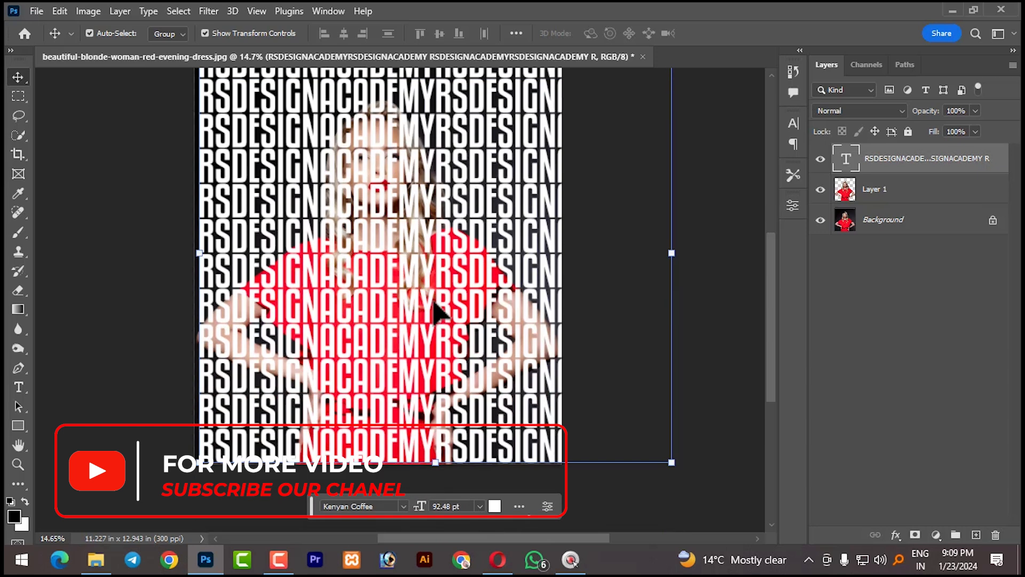
{"action": "scroll", "coordinate": [437, 319], "scroll_direction": "up", "scroll_amount": 1}
{"action": "left_click", "coordinate": [480, 510]}
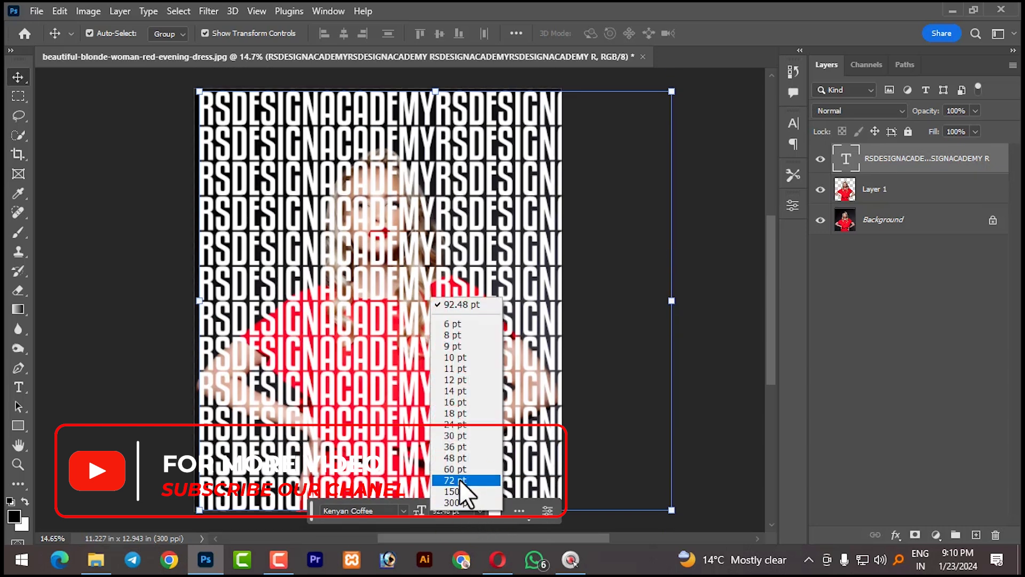
{"action": "key", "text": "Escape"}
Step: Set the repeated text layer's font size to 85 pt and its tracking to -45
{"action": "left_click", "coordinate": [794, 124]}
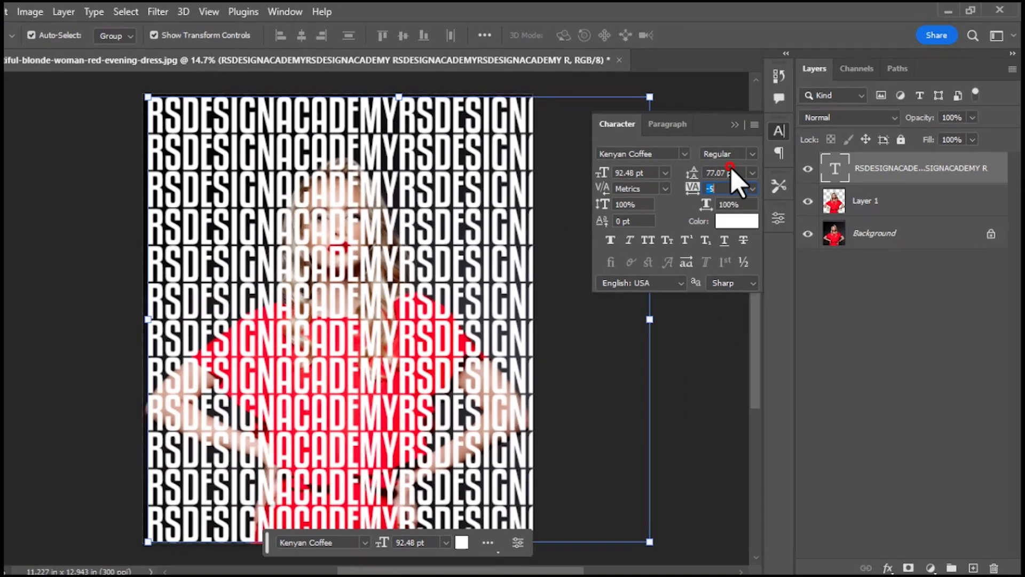
{"action": "left_click", "coordinate": [670, 162]}
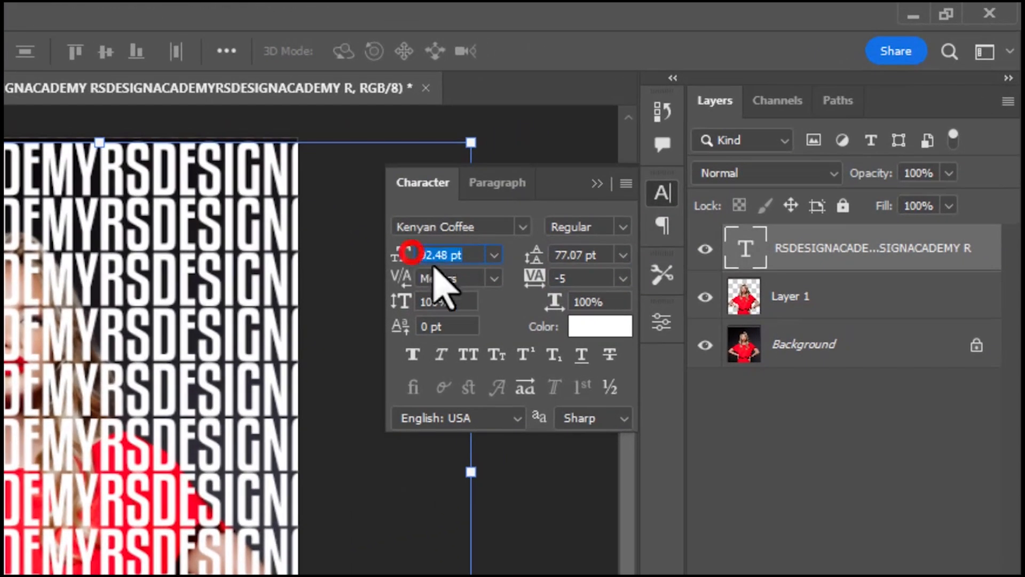
{"action": "left_click", "coordinate": [486, 256]}
{"action": "left_click", "coordinate": [469, 256]}
{"action": "key", "text": "Return"}
{"action": "key", "text": "Down"}
{"action": "key", "text": "Down"}
{"action": "key", "text": "Down"}
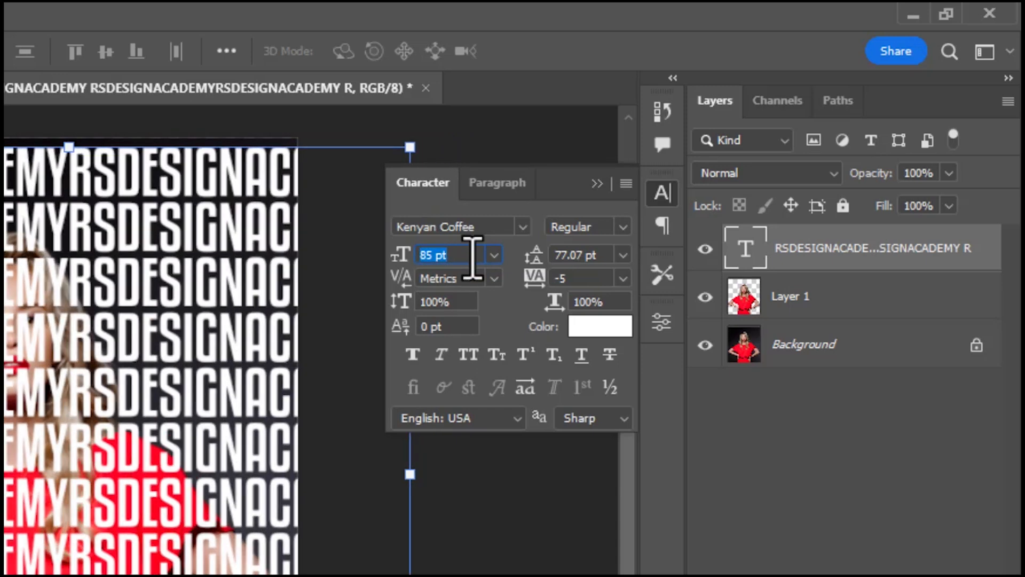
{"action": "left_click", "coordinate": [614, 284]}
{"action": "key", "text": "Down"}
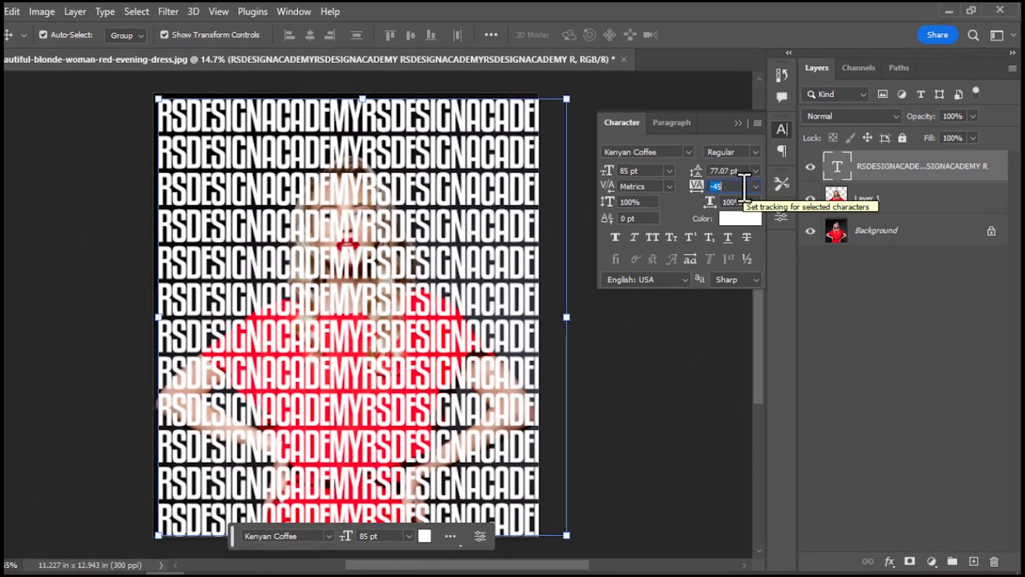
Step: Tighten the spacing between the text rows by setting the leading to 69 pt
{"action": "left_click", "coordinate": [743, 170]}
{"action": "key", "text": "Down"}
{"action": "key", "text": "Down"}
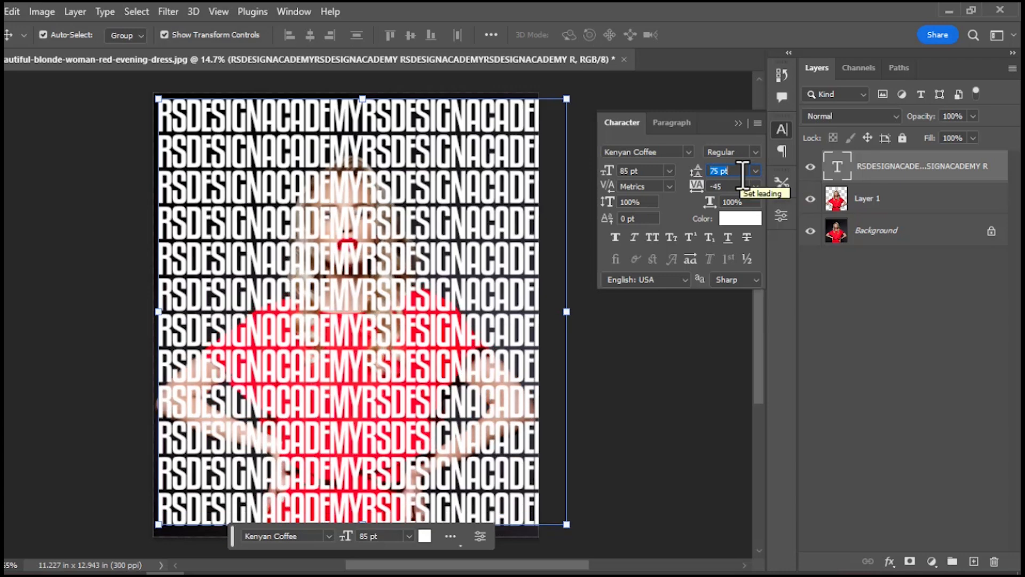
{"action": "key", "text": "Down"}
{"action": "key", "text": "Down"}
{"action": "key", "text": "Down"}
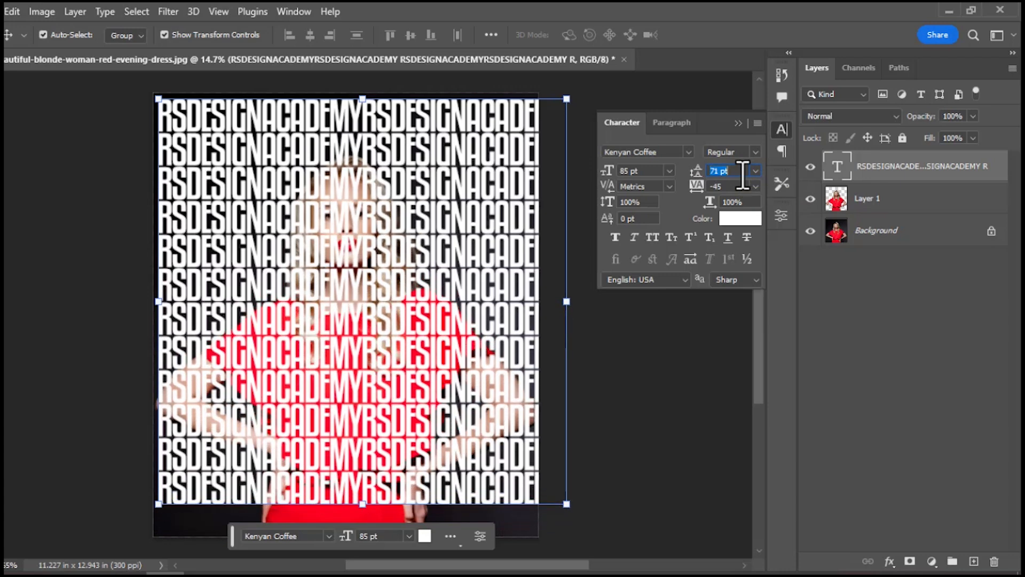
{"action": "key", "text": "Down"}
{"action": "key", "text": "Down"}
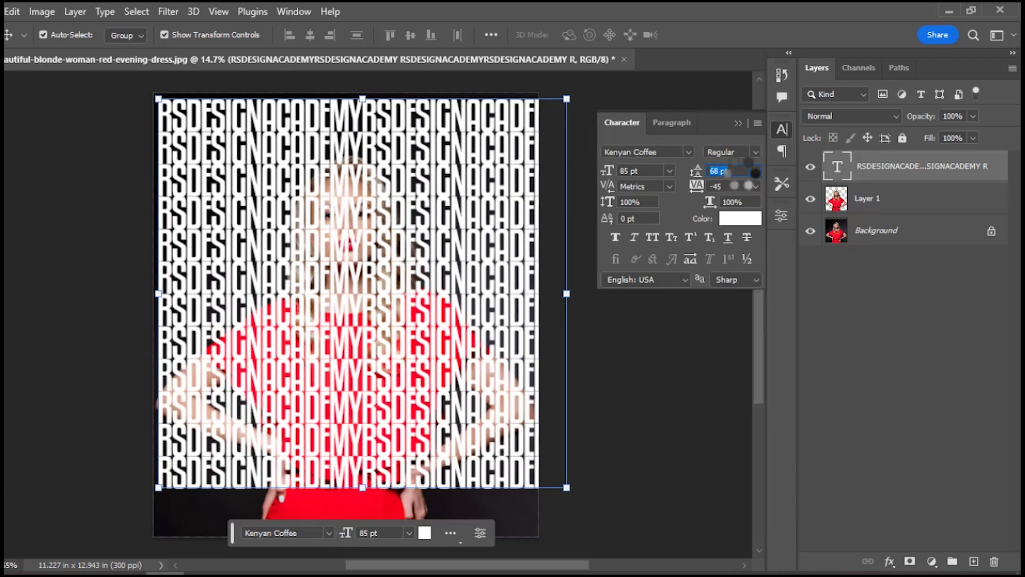
{"action": "key", "text": "Up"}
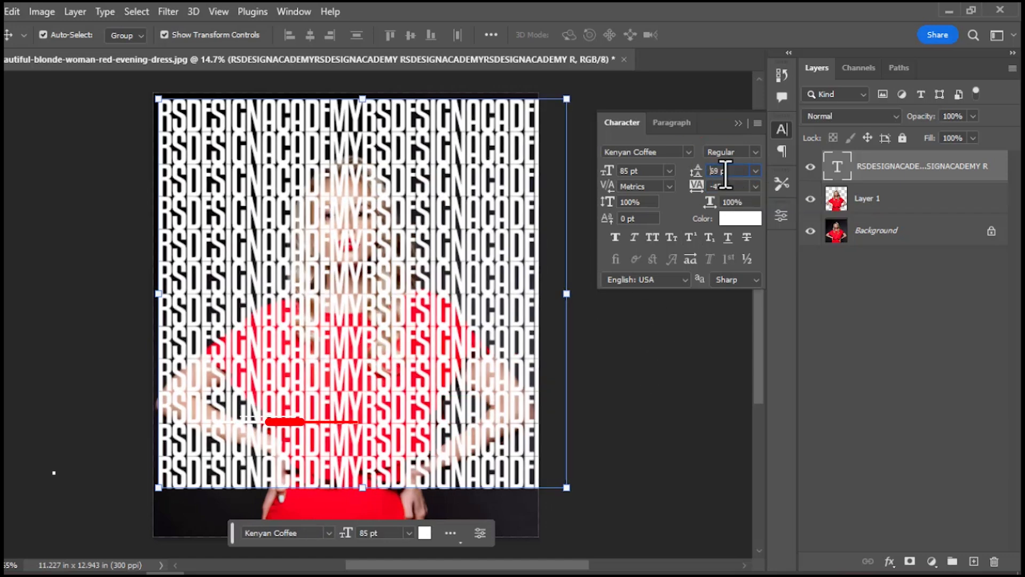
{"action": "left_click", "coordinate": [330, 263]}
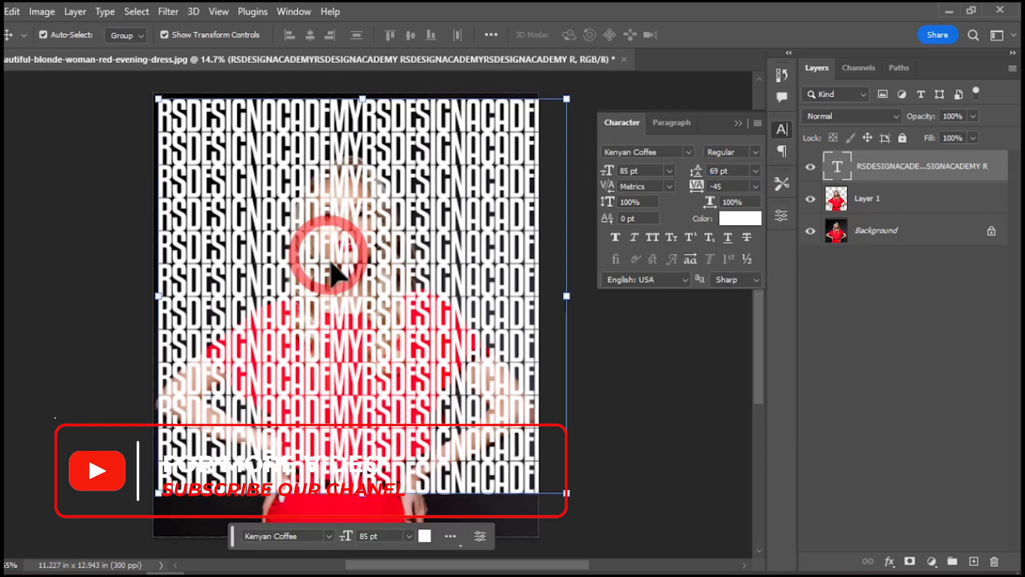
Step: Copy the last text row, paste two more rows beneath it to cover the photo's bottom edge, and commit the text
{"action": "double_click", "coordinate": [539, 472]}
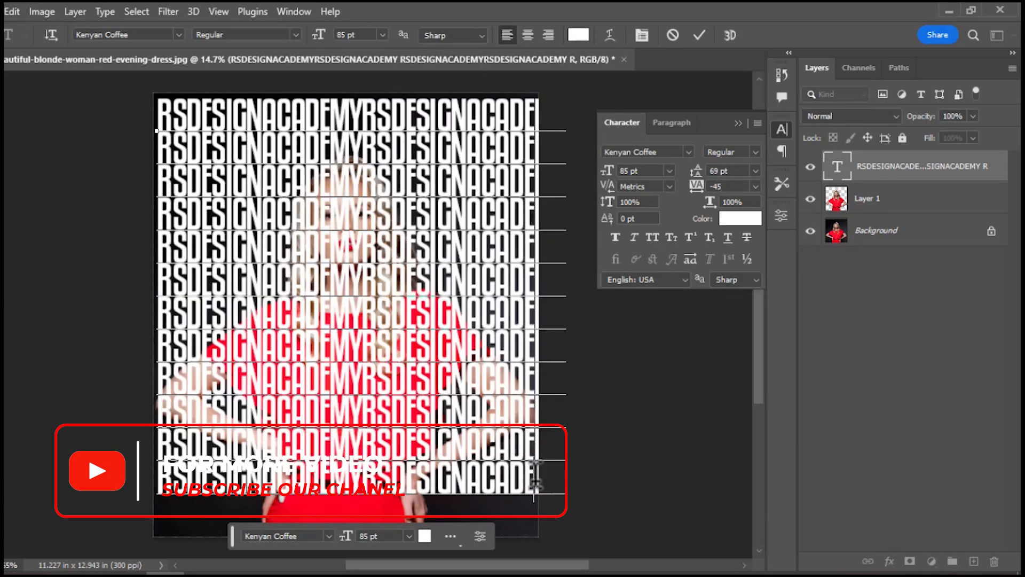
{"action": "key", "text": "shift"}
{"action": "left_click_drag", "start_coordinate": [568, 476], "coordinate": [131, 473]}
{"action": "key", "text": "ctrl+shift+c"}
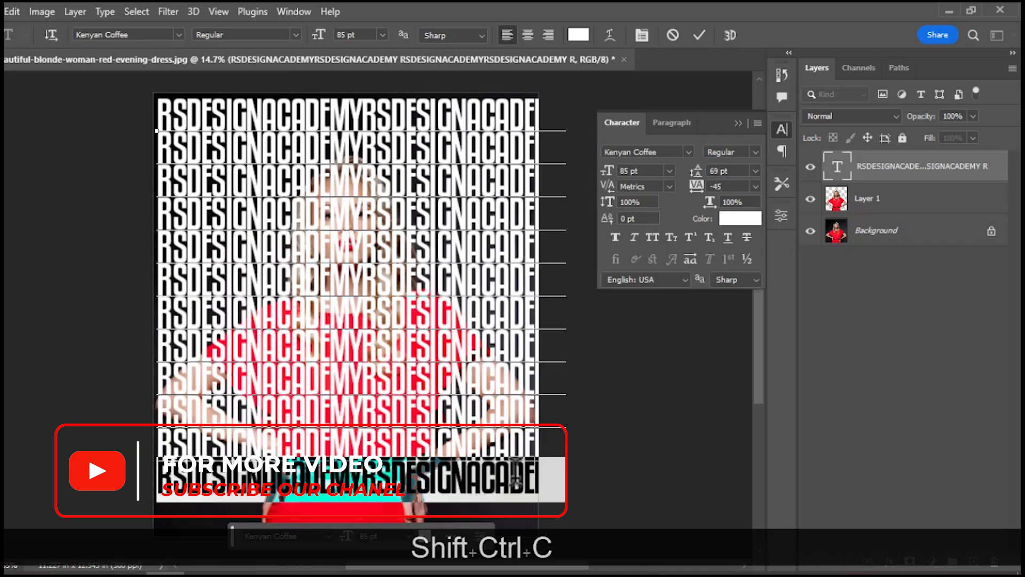
{"action": "key", "text": "End"}
{"action": "key", "text": "Return"}
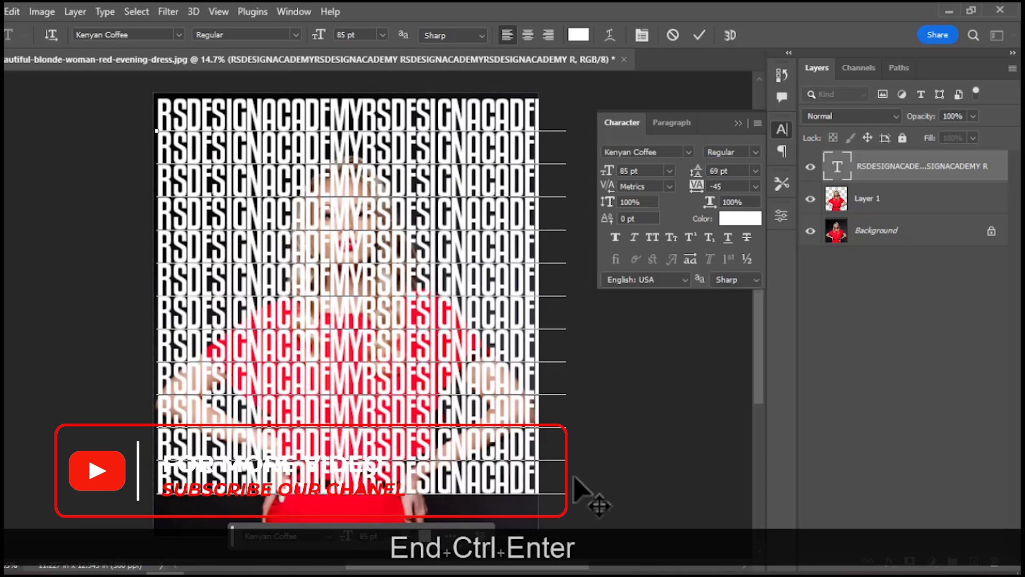
{"action": "key", "text": "BackSpace"}
{"action": "key", "text": "BackSpace"}
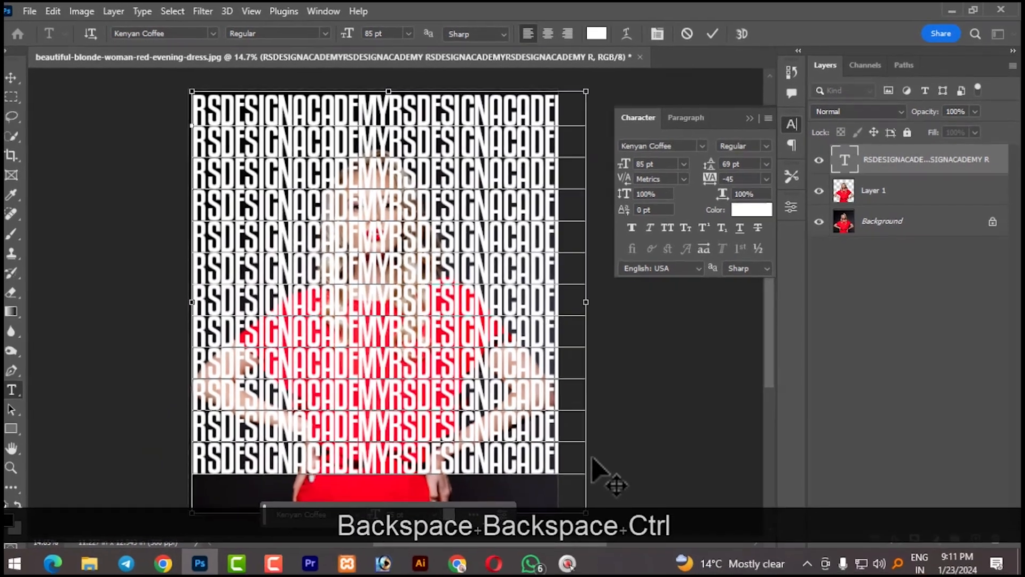
{"action": "key", "text": "ctrl+v"}
{"action": "key", "text": "Return"}
{"action": "key", "text": "ctrl+v"}
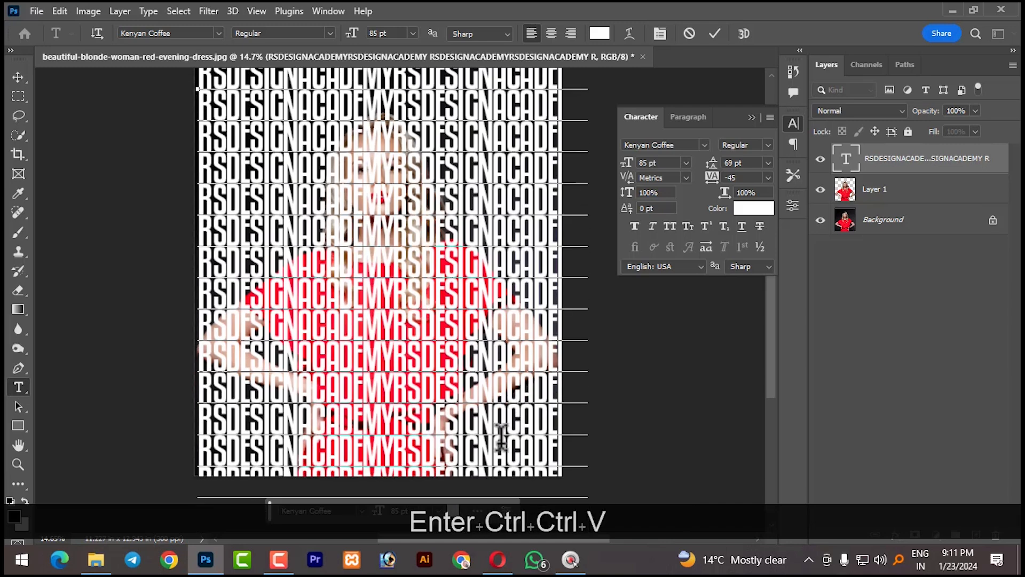
{"action": "left_click", "coordinate": [17, 77]}
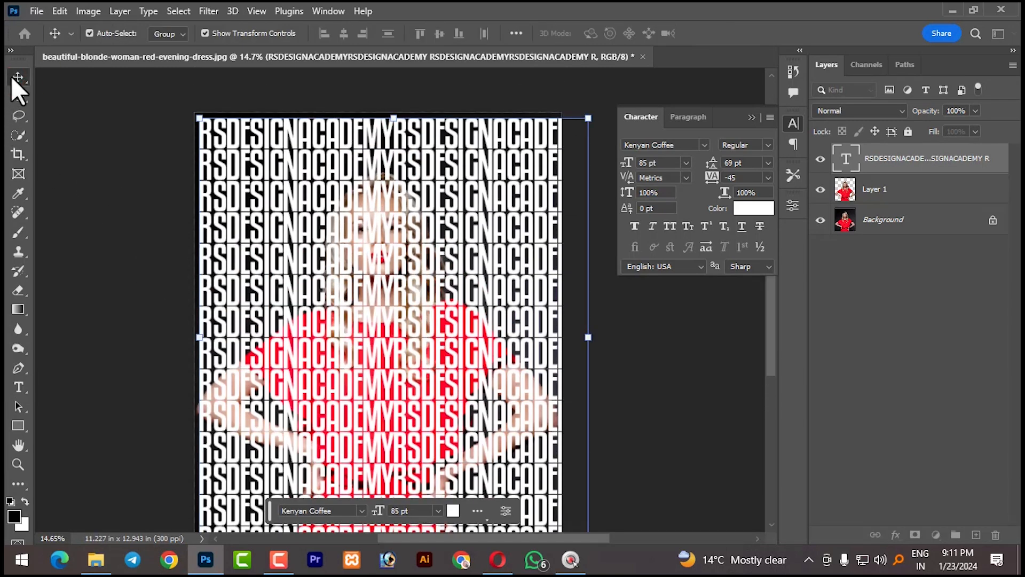
Step: Nudge the text block up and to the left until it covers the photo's top and left edges, then deselect it
{"action": "key", "text": "Up"}
{"action": "key", "text": "Up"}
{"action": "key", "text": "Up"}
{"action": "key", "text": "Up"}
{"action": "key", "text": "Up"}
{"action": "key", "text": "Up"}
{"action": "key", "text": "Up"}
{"action": "key", "text": "Up"}
{"action": "key", "text": "Left"}
{"action": "key", "text": "Up"}
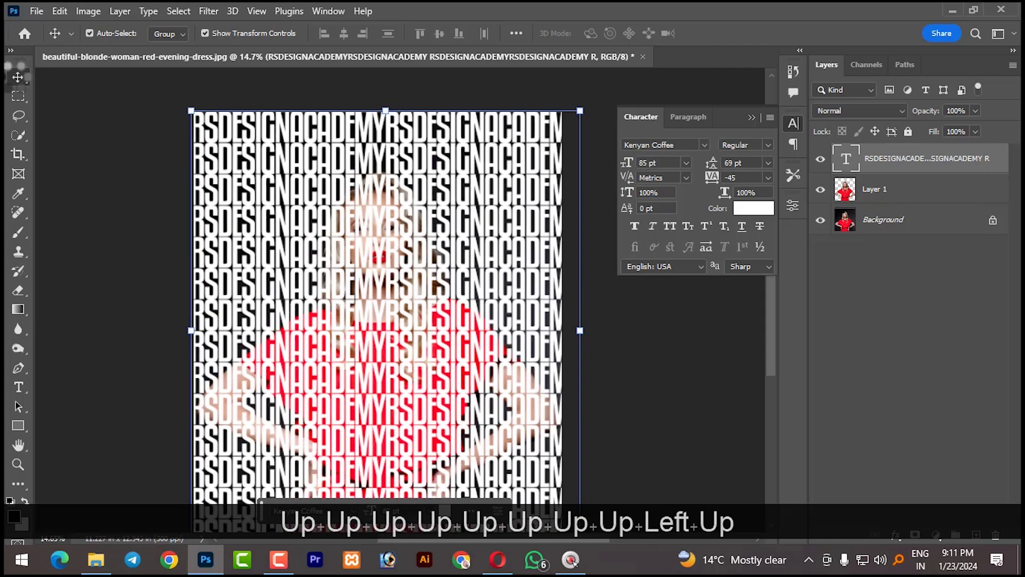
{"action": "left_click", "coordinate": [634, 353]}
{"action": "left_click", "coordinate": [752, 117]}
{"action": "scroll", "coordinate": [543, 302], "scroll_direction": "down", "scroll_amount": 4}
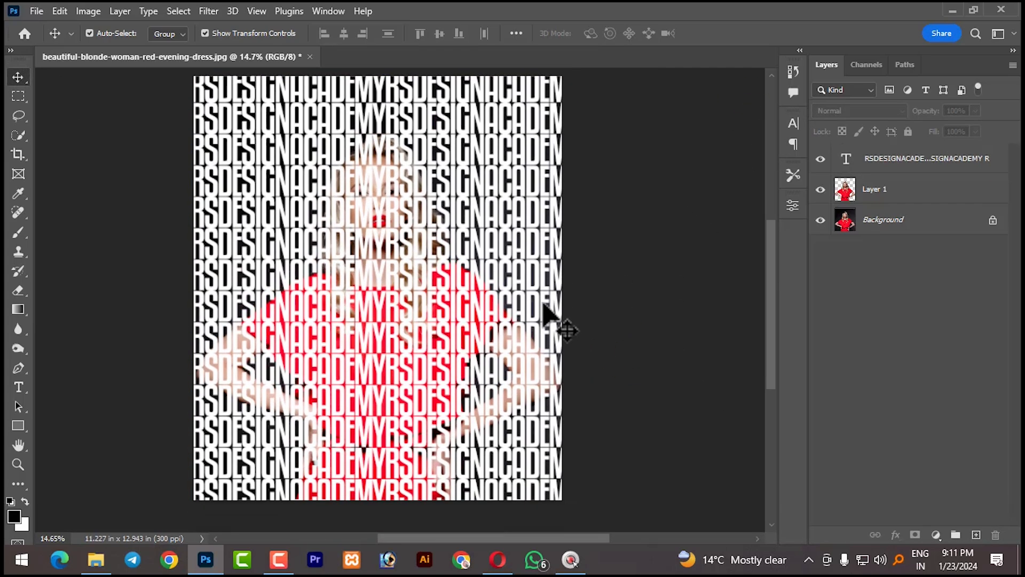
{"action": "scroll", "coordinate": [543, 301], "scroll_direction": "up", "scroll_amount": 2}
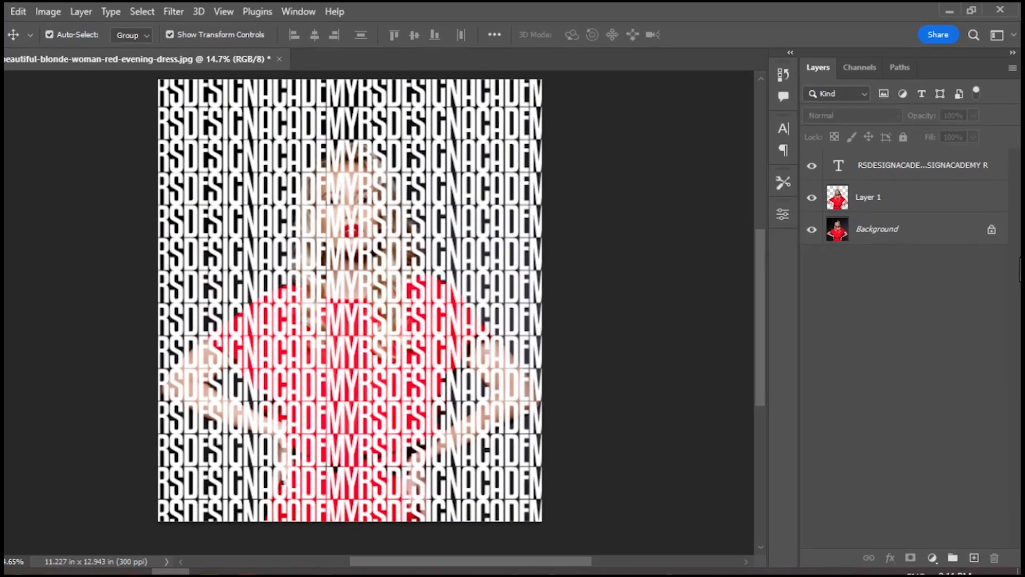
Step: Move the text layer beneath Layer 1 and add a layer mask to it
{"action": "left_click", "coordinate": [883, 171]}
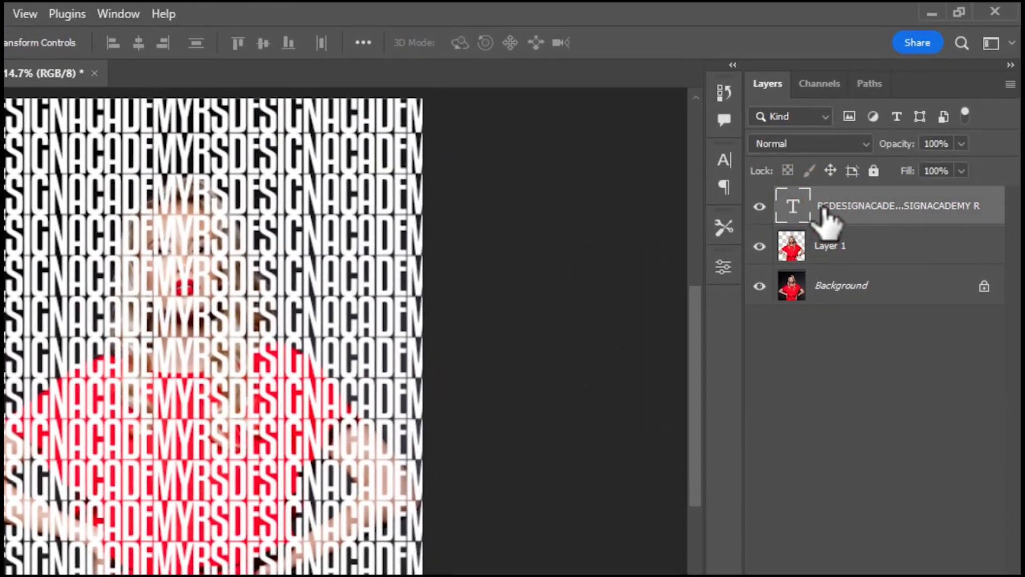
{"action": "left_click_drag", "start_coordinate": [846, 267], "coordinate": [839, 255]}
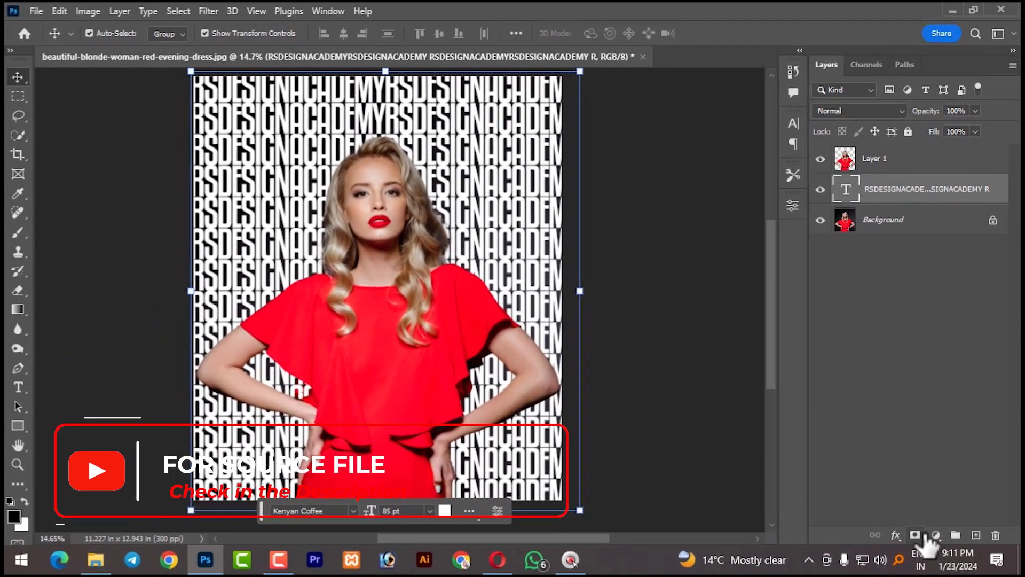
{"action": "left_click", "coordinate": [915, 534]}
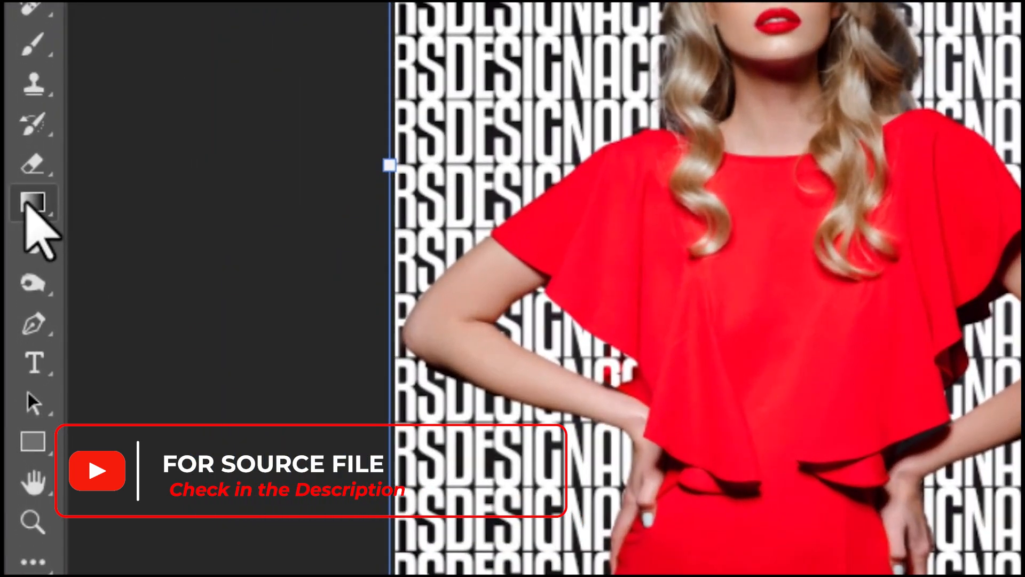
Step: Choose the Black, White gradient preset and draw a reversed radial gradient on the text mask between the chest and the photo's upper-left corner
{"action": "left_click", "coordinate": [14, 310]}
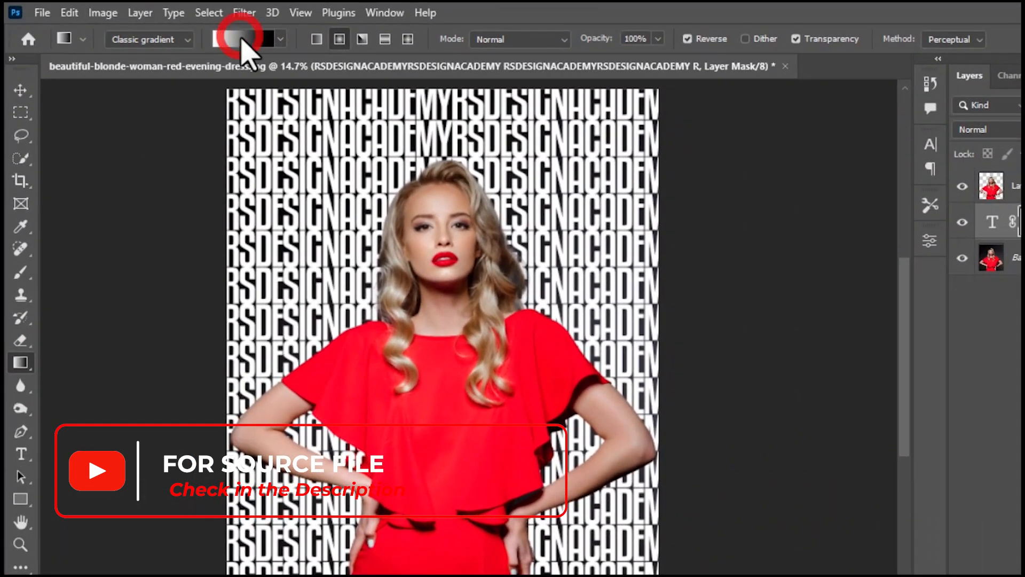
{"action": "left_click", "coordinate": [232, 36]}
{"action": "left_click", "coordinate": [701, 140]}
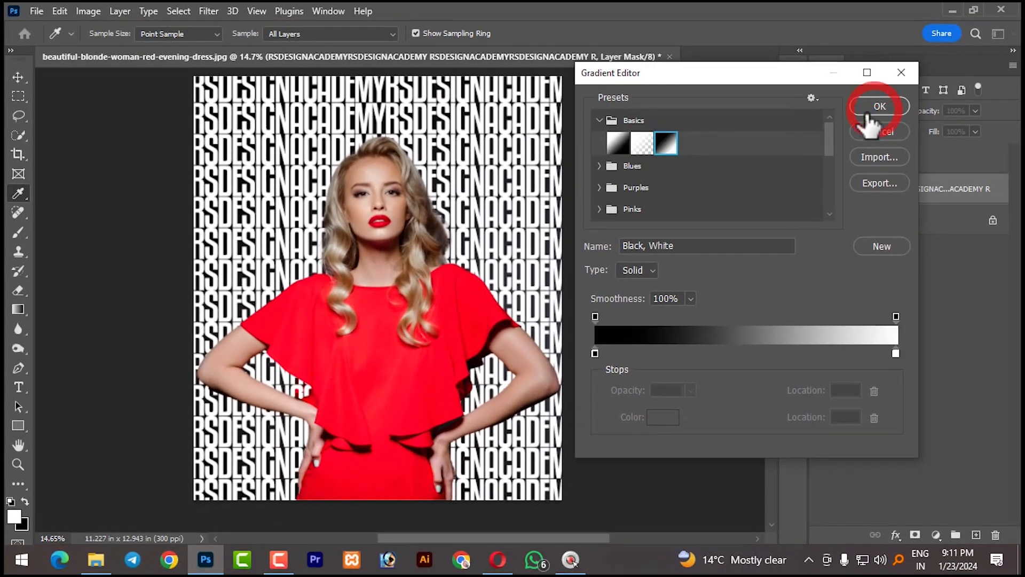
{"action": "left_click", "coordinate": [876, 108]}
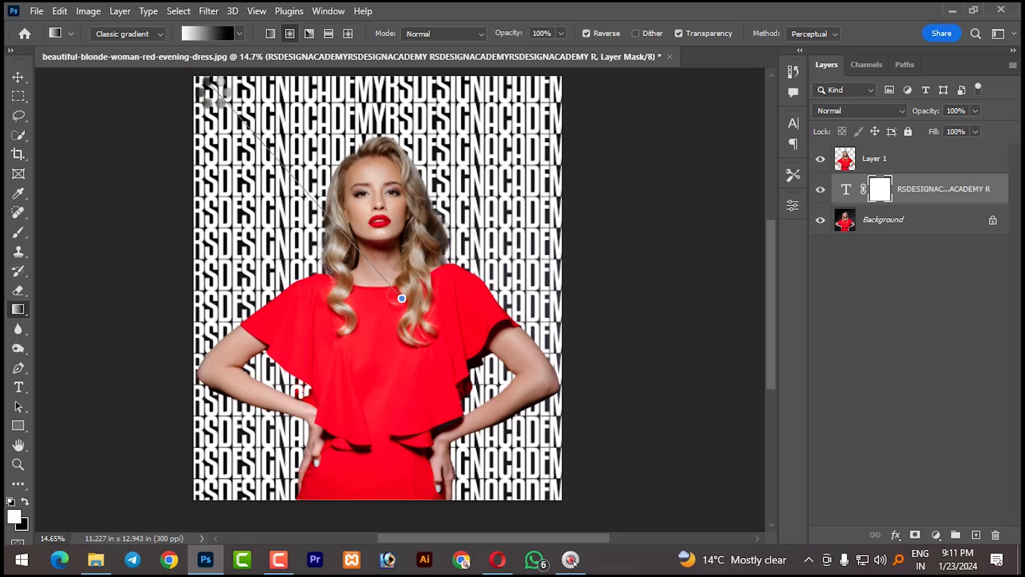
{"action": "left_click_drag", "start_coordinate": [401, 297], "coordinate": [402, 298]}
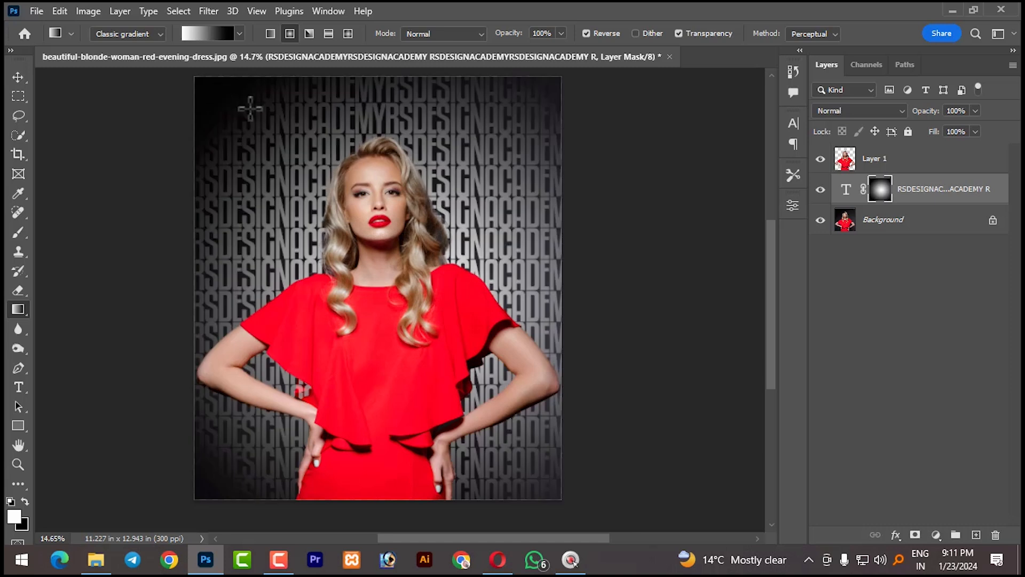
Step: Redraw the radial gradient on the text mask from the neckline to just outside the photo's upper-left corner
{"action": "scroll", "coordinate": [435, 245], "scroll_direction": "up", "scroll_amount": 3}
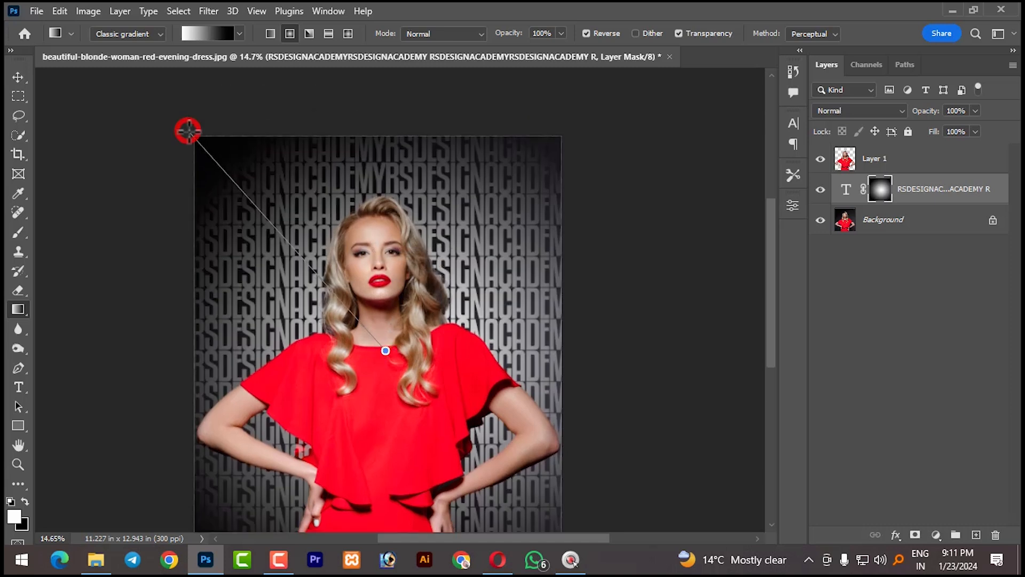
{"action": "left_click_drag", "start_coordinate": [188, 130], "coordinate": [189, 131]}
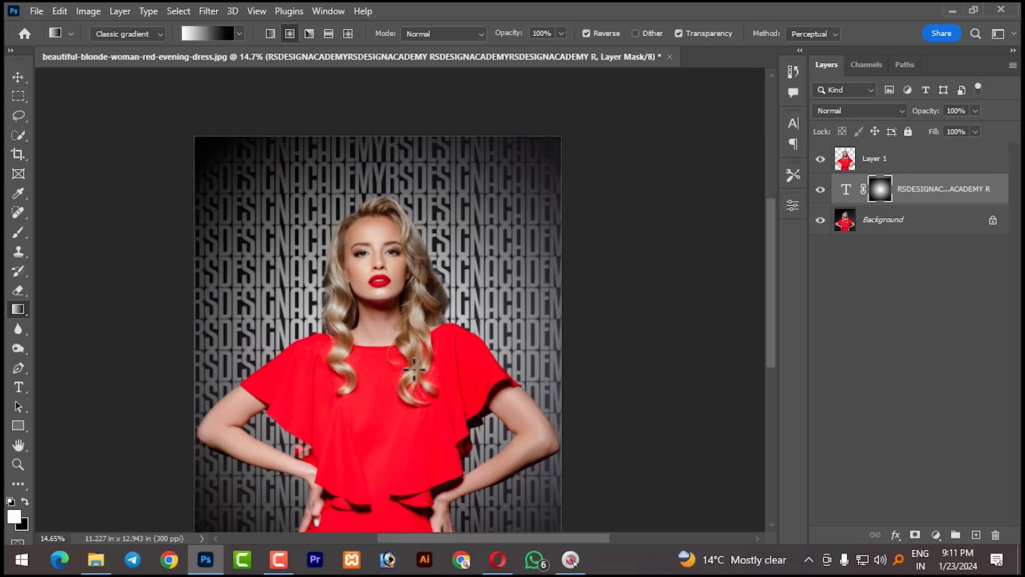
{"action": "scroll", "coordinate": [414, 369], "scroll_direction": "down", "scroll_amount": 2}
{"action": "scroll", "coordinate": [414, 372], "scroll_direction": "up", "scroll_amount": 2}
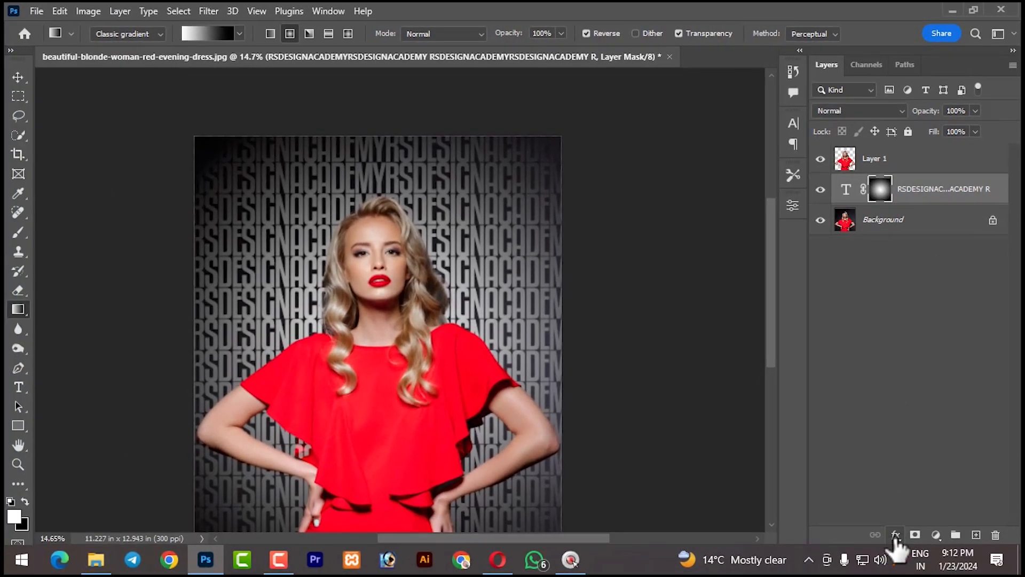
Step: Open the text layer's blending options, move the dialog off the portrait, and enable an Inner Shadow
{"action": "left_click", "coordinate": [894, 535]}
{"action": "left_click", "coordinate": [919, 396]}
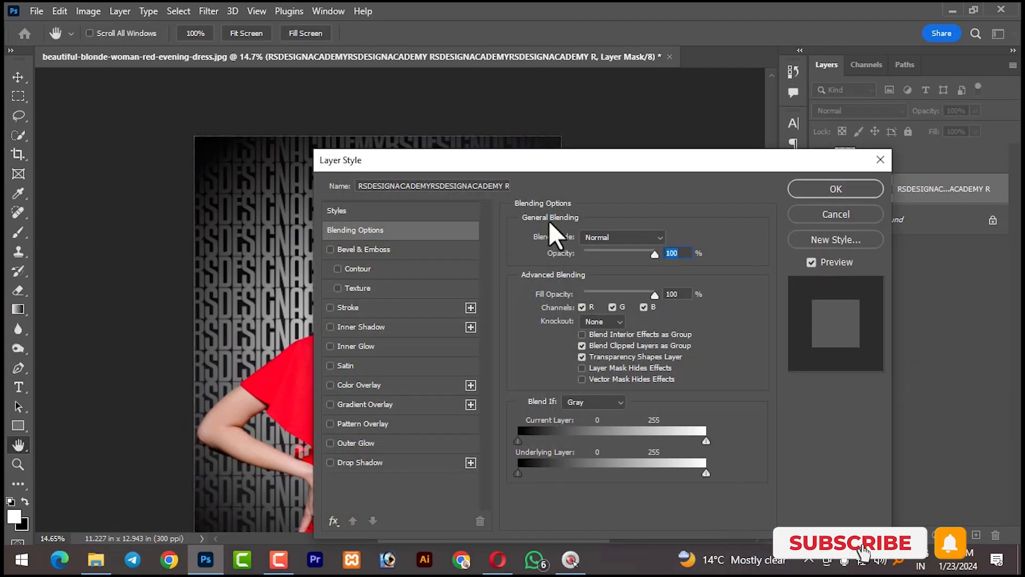
{"action": "left_click_drag", "start_coordinate": [543, 165], "coordinate": [765, 110]}
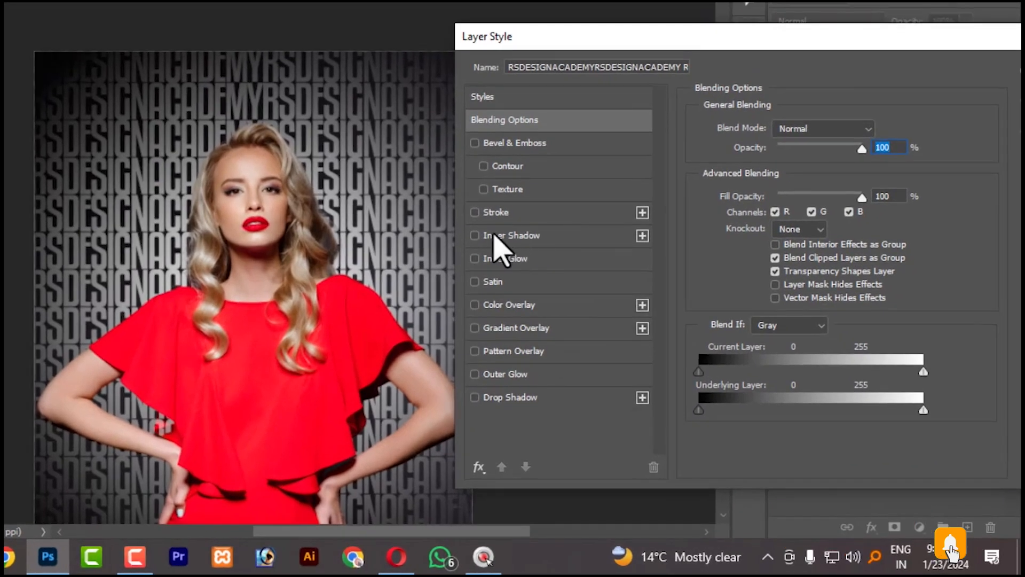
{"action": "left_click", "coordinate": [487, 235]}
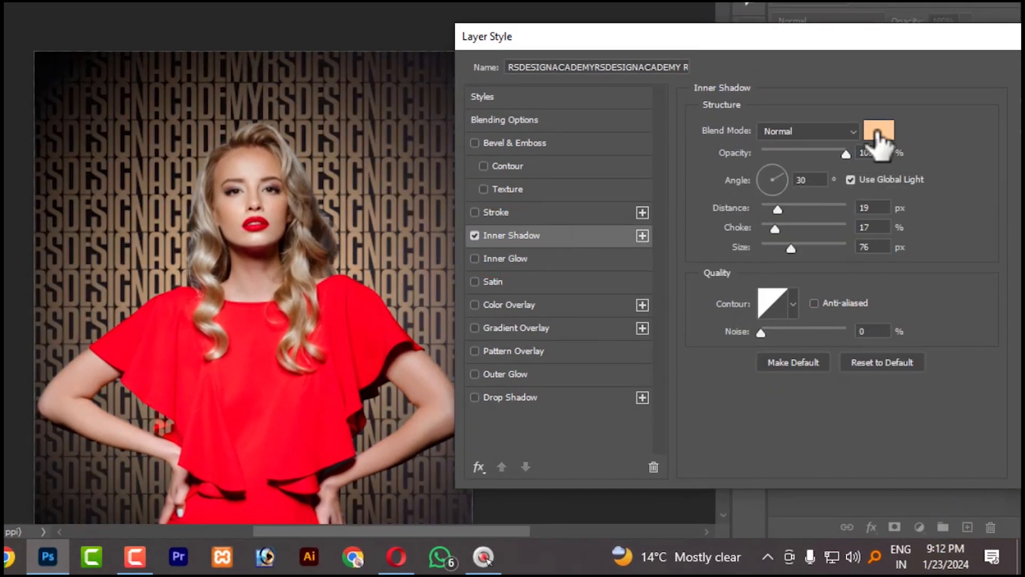
Step: Set the inner shadow color to light peach #fad7b3 with Only Web Colors turned off, and apply the layer style
{"action": "left_click", "coordinate": [878, 131]}
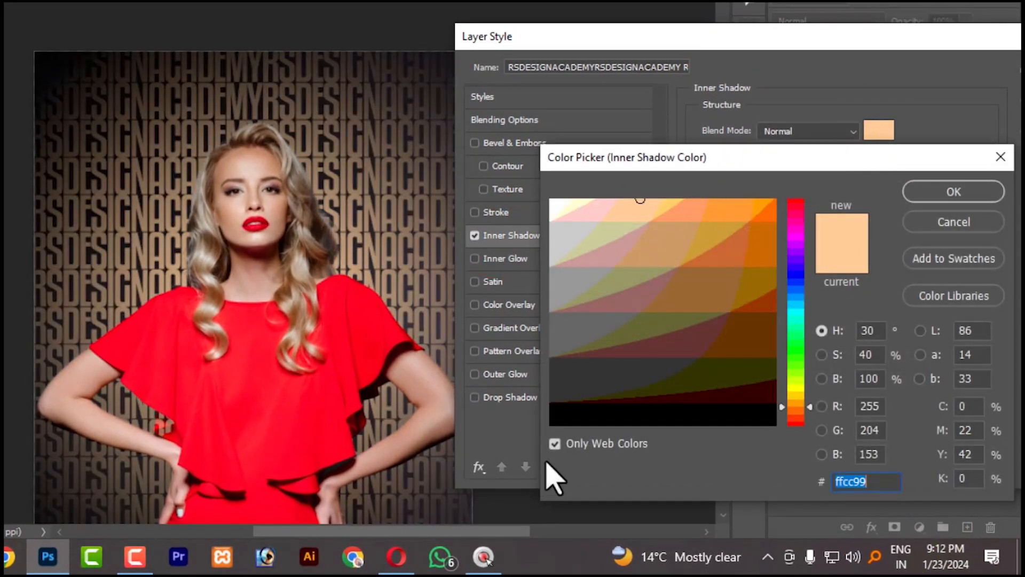
{"action": "left_click", "coordinate": [555, 443]}
{"action": "left_click", "coordinate": [622, 202]}
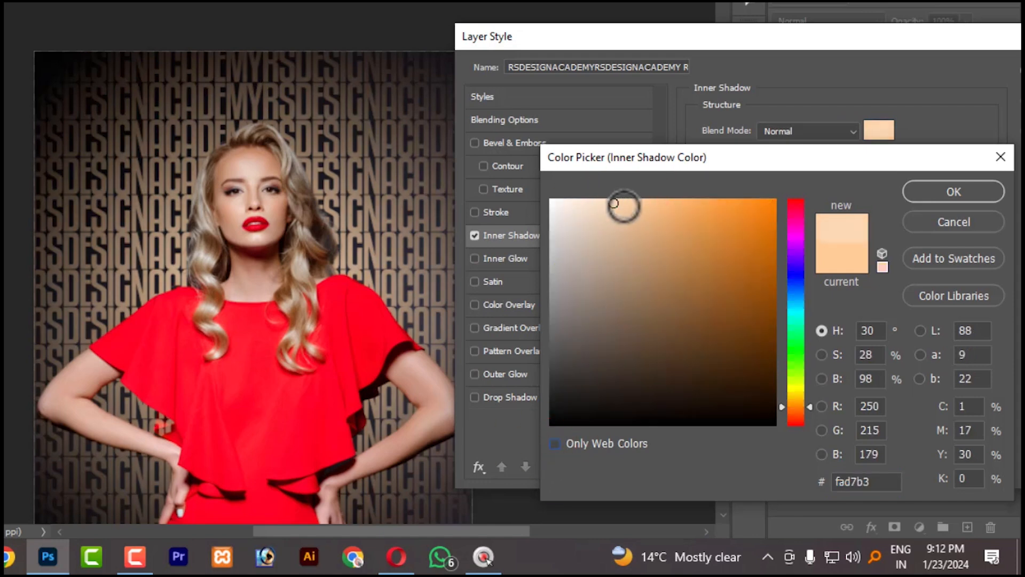
{"action": "left_click", "coordinate": [953, 193]}
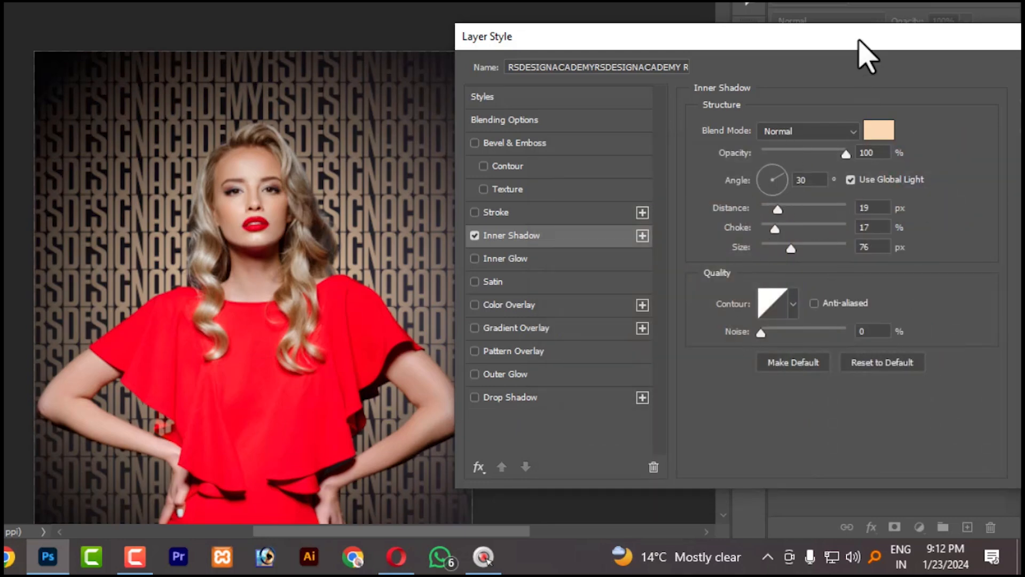
{"action": "left_click_drag", "start_coordinate": [867, 54], "coordinate": [621, 74]}
{"action": "left_click", "coordinate": [838, 99]}
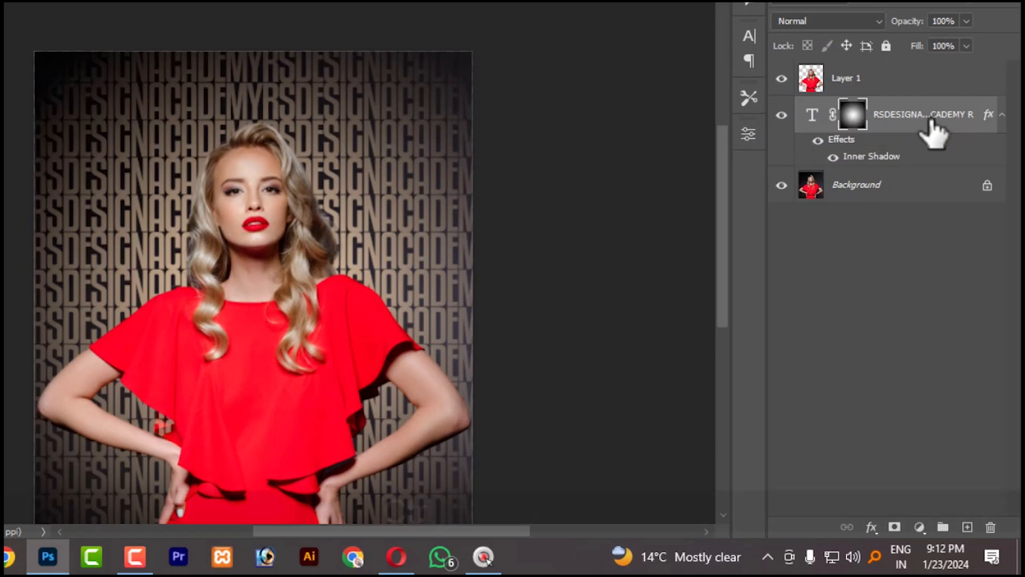
Step: Duplicate the RSDESIGNACADEMY text layer and clear the layer style from the copy
{"action": "key", "text": "ctrl+j"}
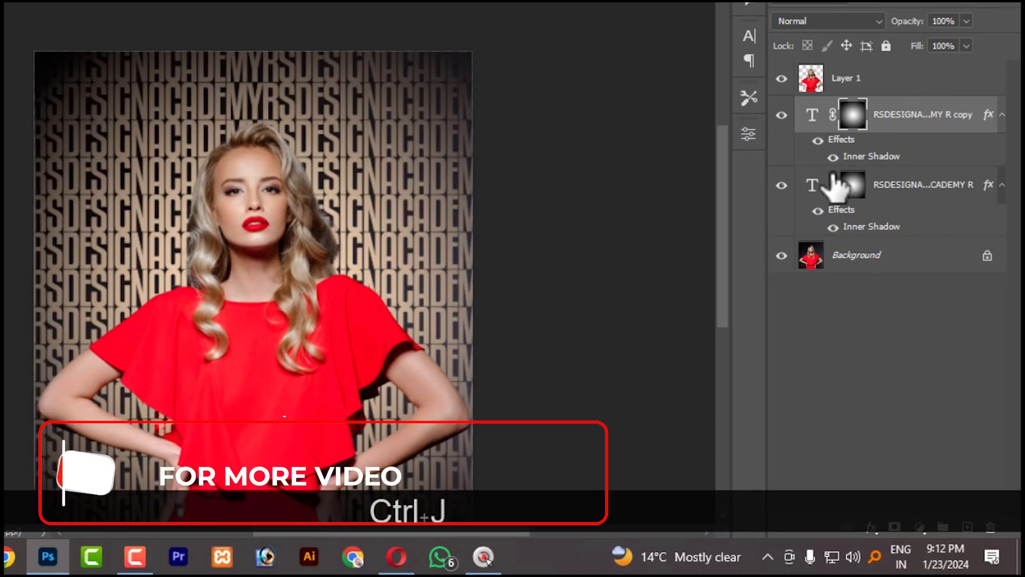
{"action": "right_click", "coordinate": [889, 117]}
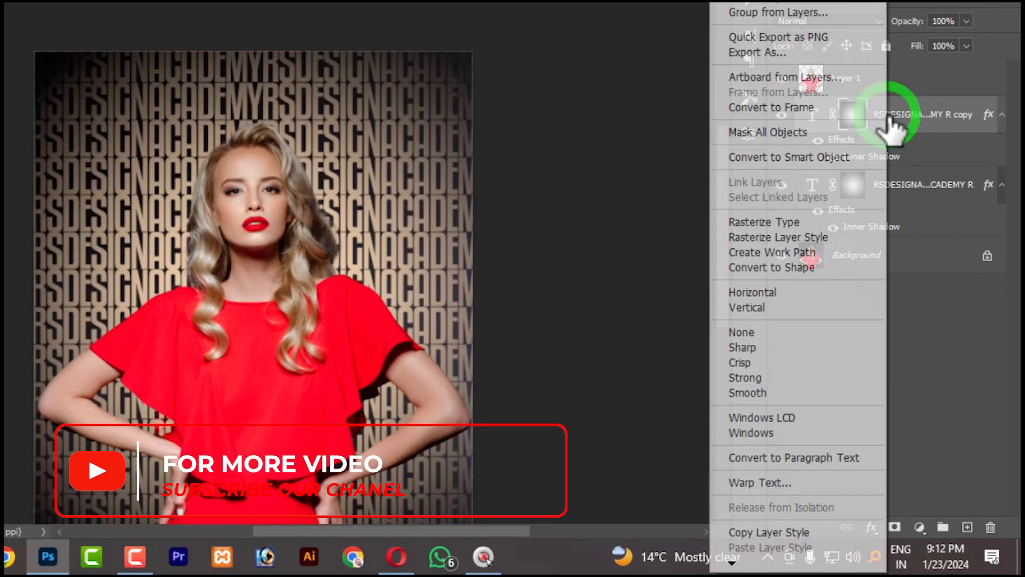
{"action": "right_click", "coordinate": [991, 115]}
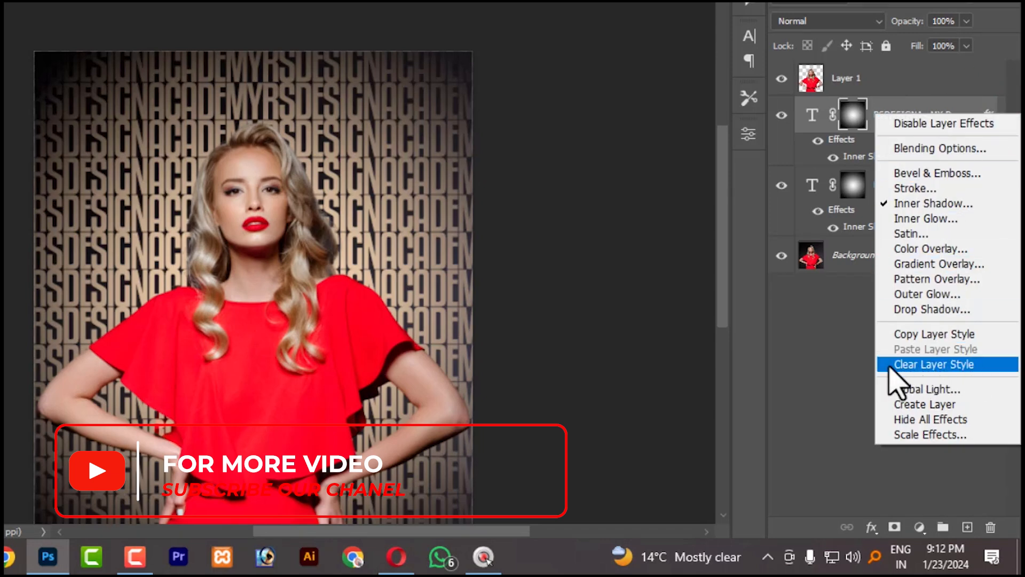
{"action": "left_click", "coordinate": [919, 365]}
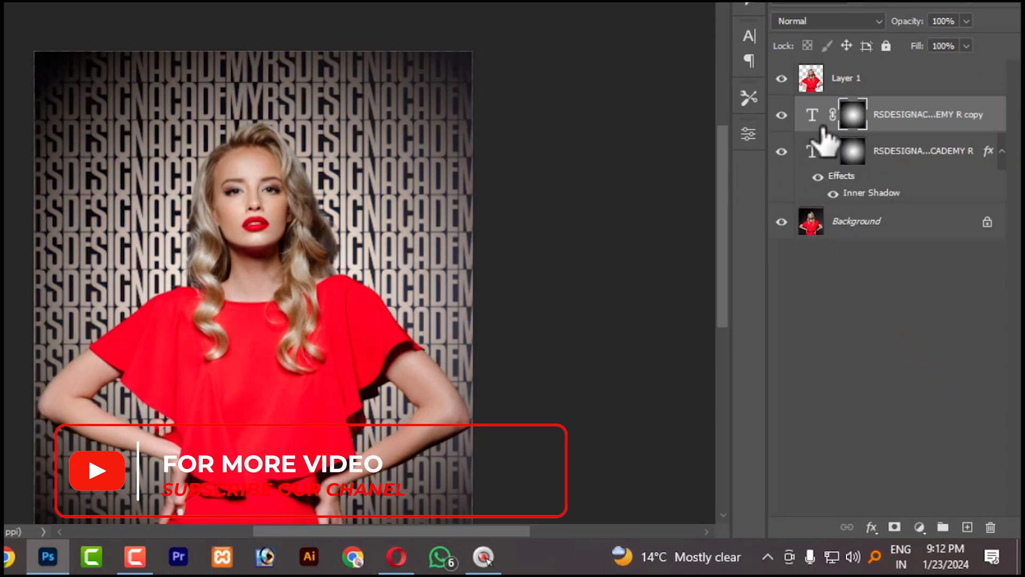
Step: Delete the layer mask from the text copy and move the copy above Layer 1
{"action": "right_click", "coordinate": [849, 116]}
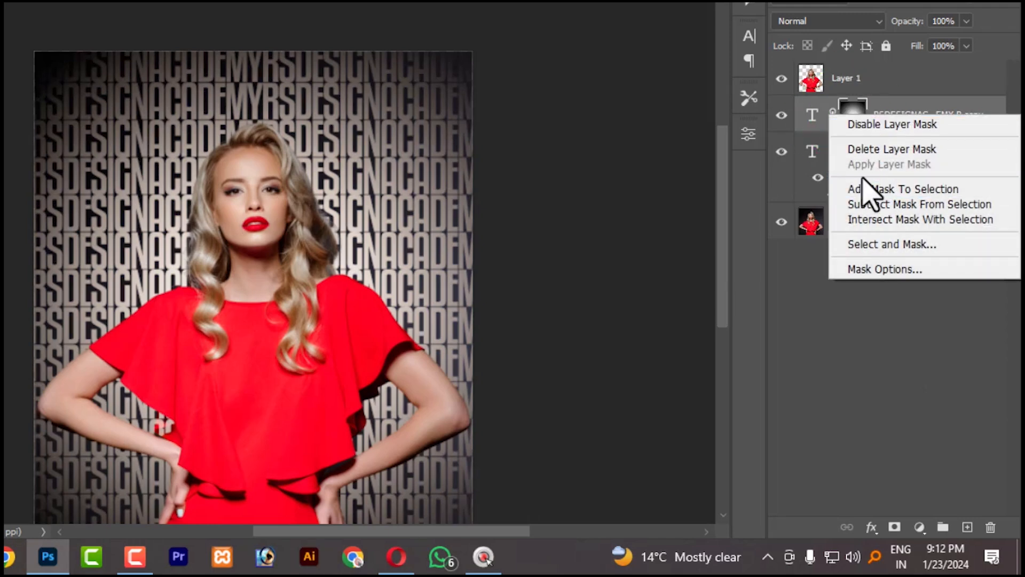
{"action": "left_click", "coordinate": [864, 150]}
{"action": "left_click_drag", "start_coordinate": [869, 116], "coordinate": [861, 65]}
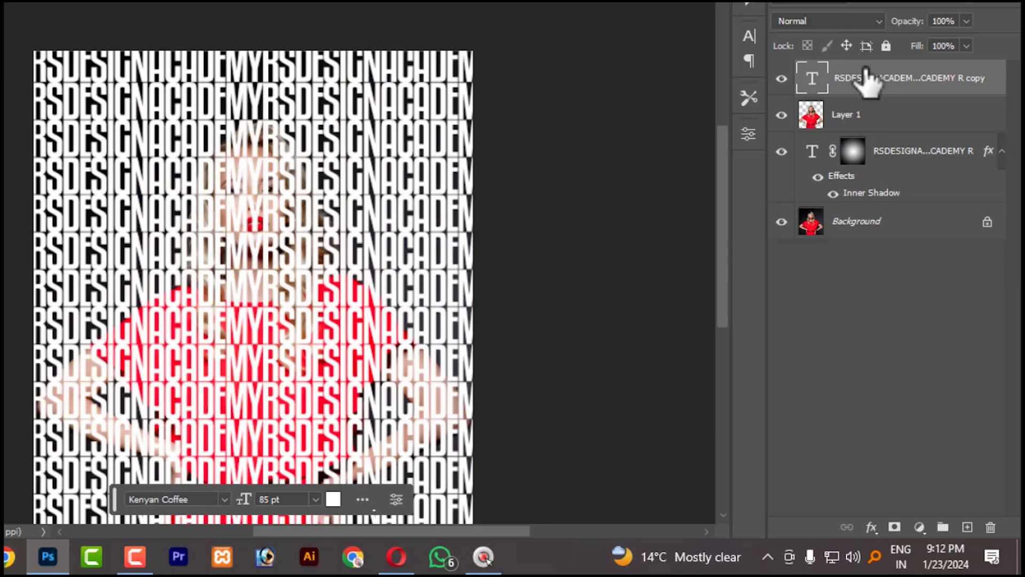
Step: Load Layer 1's outline as a selection and add it as a layer mask to the text copy
{"action": "key", "text": "ctrl"}
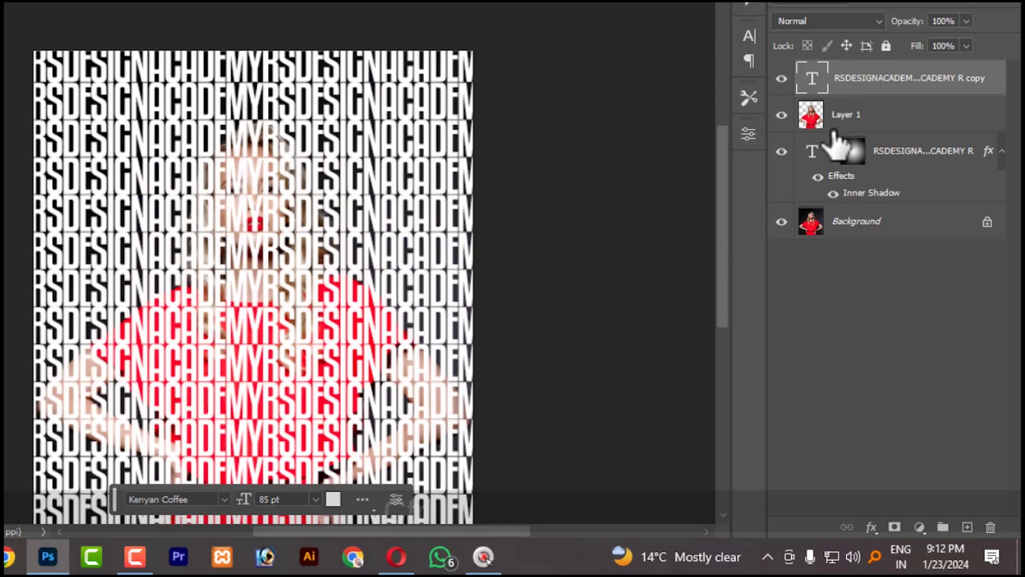
{"action": "left_click", "coordinate": [810, 124], "text": "ctrl"}
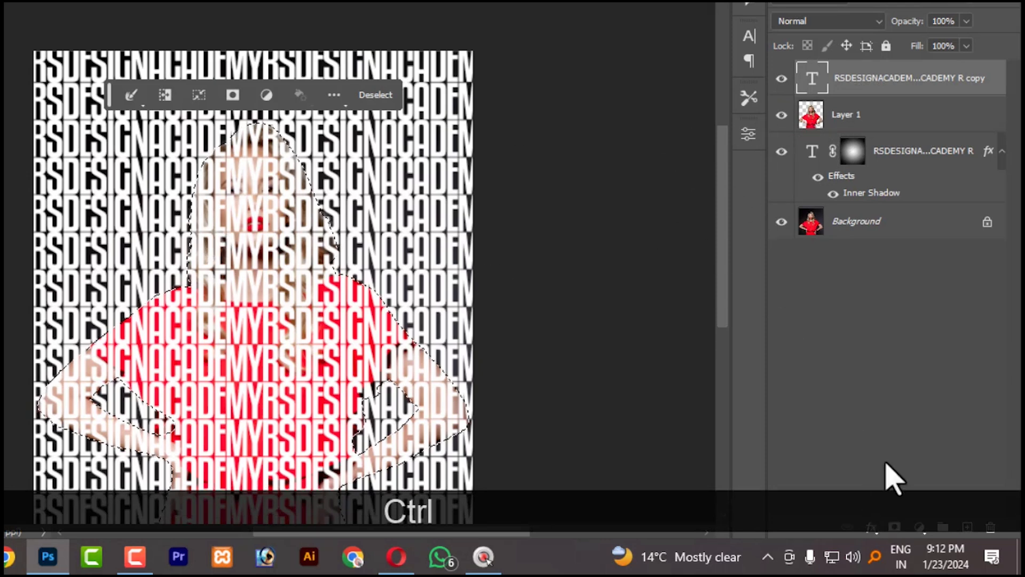
{"action": "left_click", "coordinate": [895, 529]}
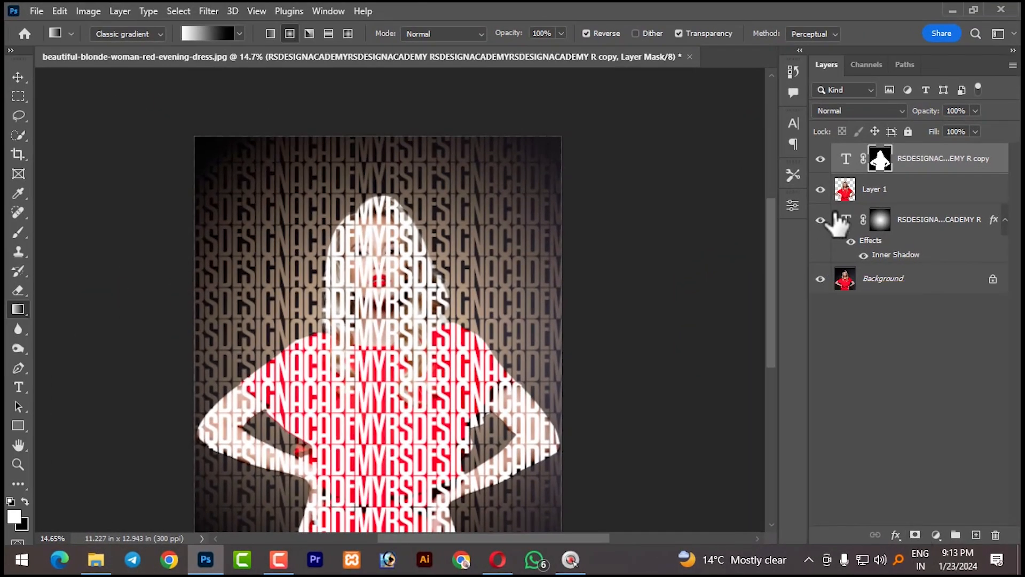
Step: Lower the fill of the masked text copy to 0%
{"action": "left_click", "coordinate": [975, 131]}
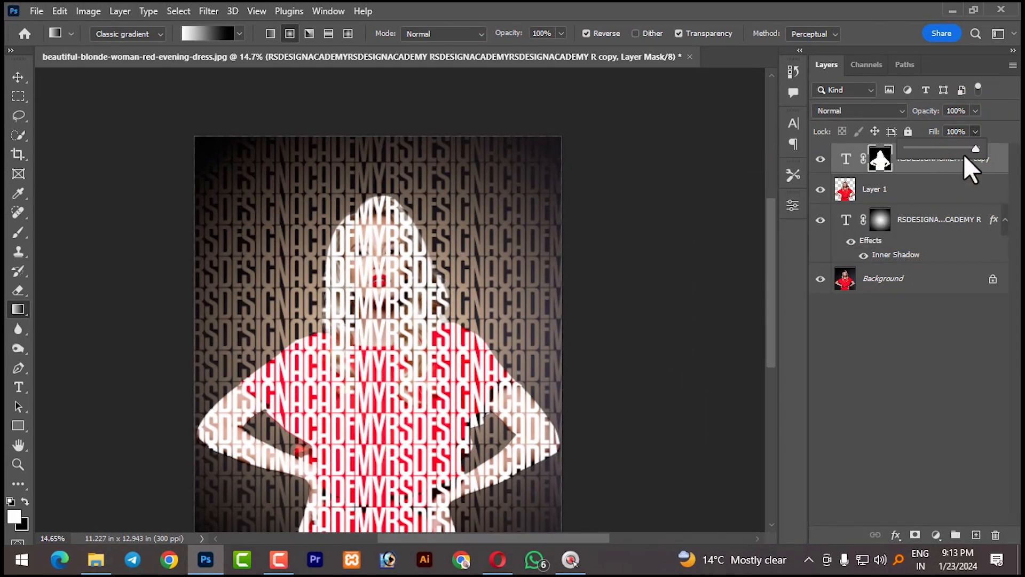
{"action": "left_click_drag", "start_coordinate": [975, 151], "coordinate": [908, 153]}
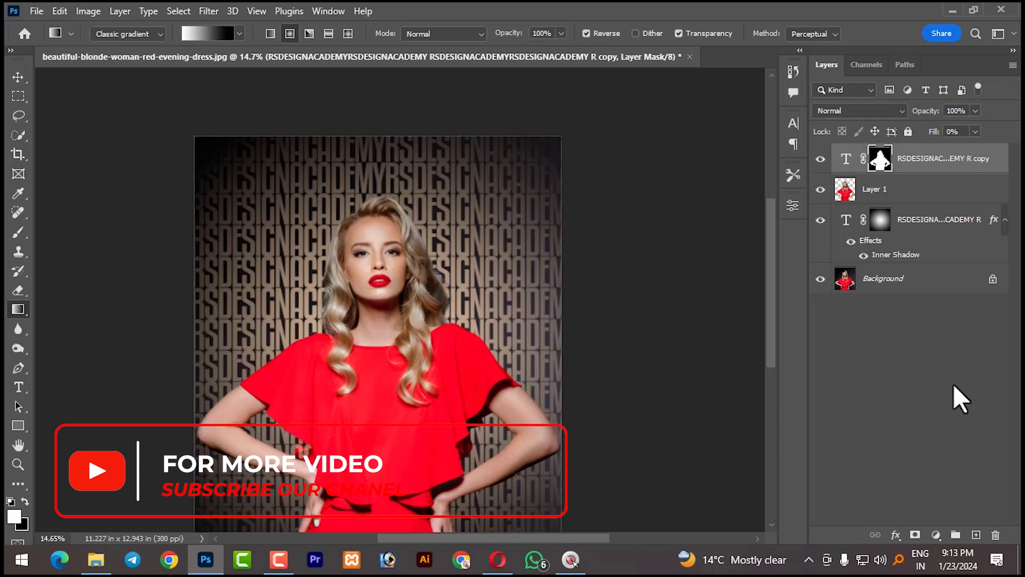
{"action": "left_click", "coordinate": [924, 399]}
Step: Set Knockout to Shallow in the text copy's blending options, with the dialog moved off the portrait, and apply it
{"action": "left_click", "coordinate": [915, 160]}
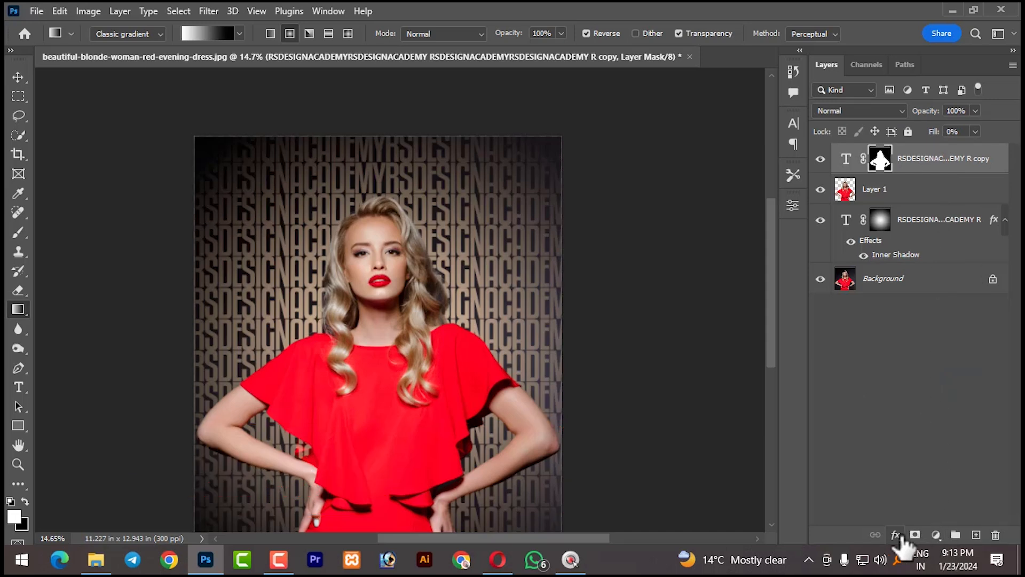
{"action": "left_click", "coordinate": [896, 535]}
{"action": "left_click", "coordinate": [913, 391]}
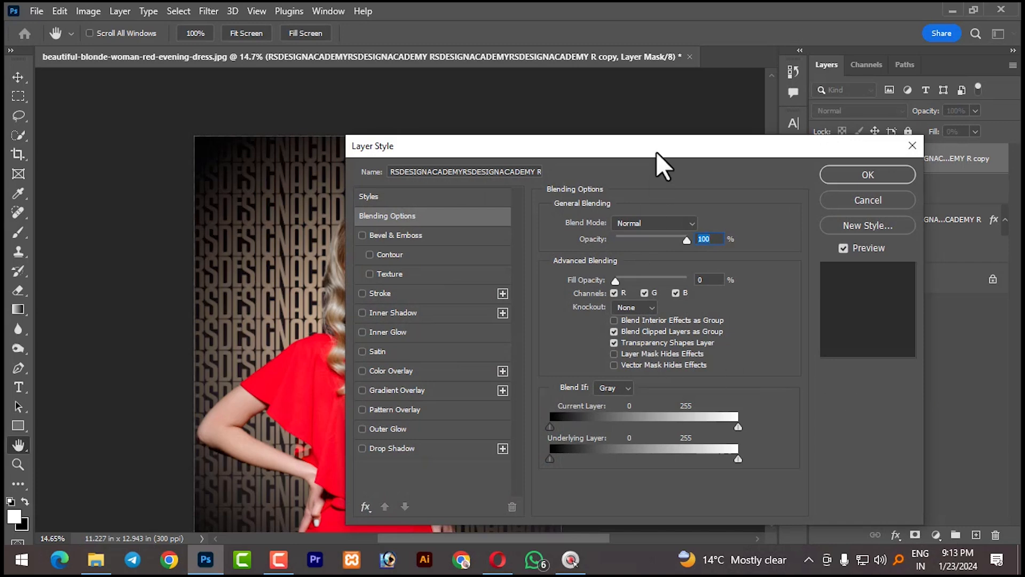
{"action": "left_click_drag", "start_coordinate": [655, 152], "coordinate": [761, 100]}
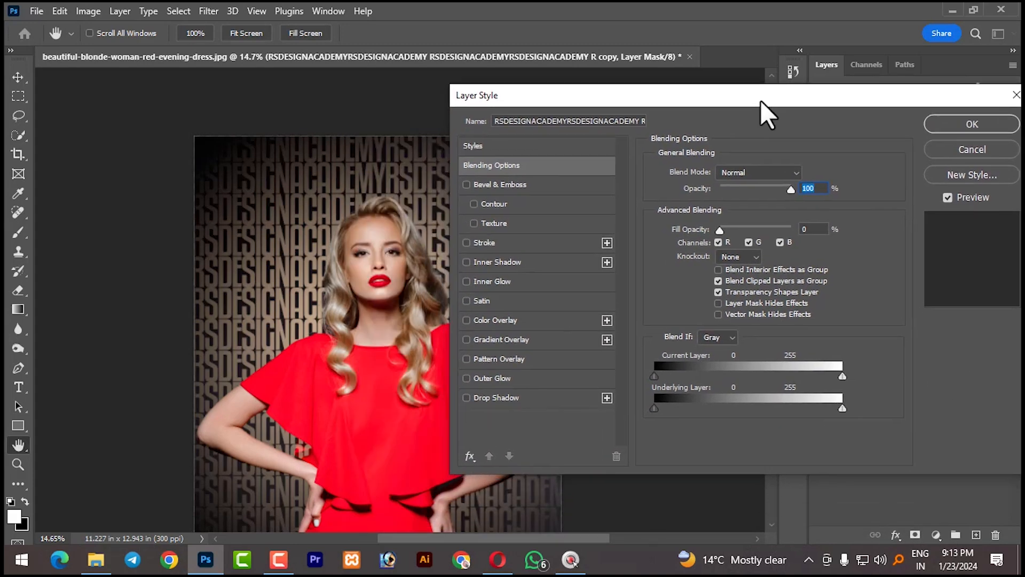
{"action": "left_click", "coordinate": [732, 257]}
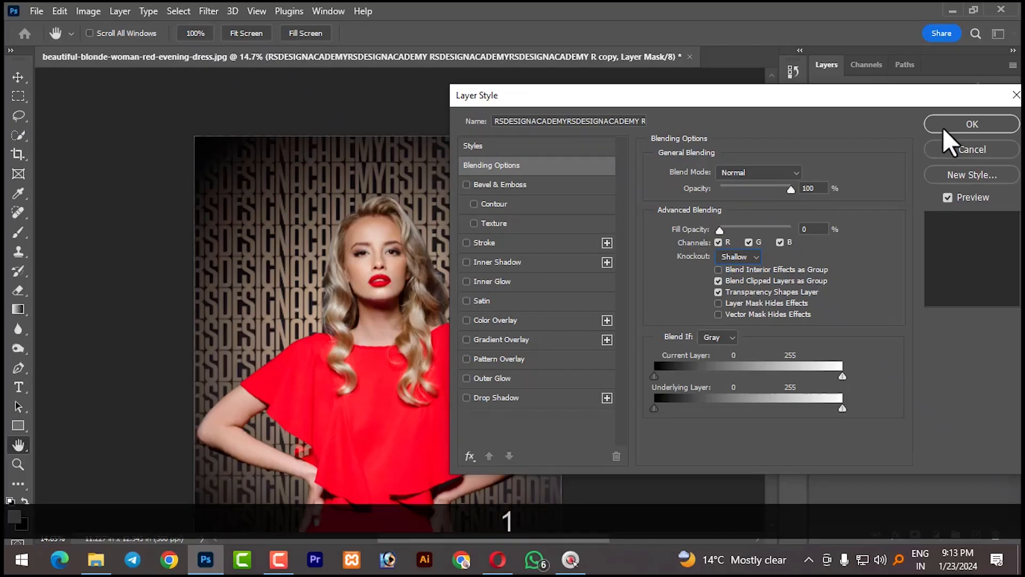
{"action": "left_click", "coordinate": [943, 127]}
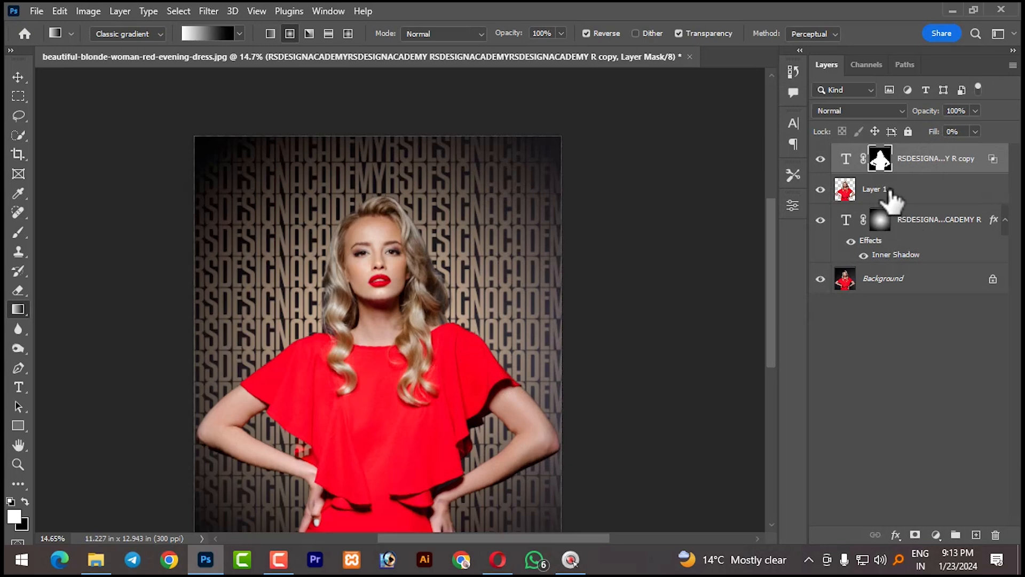
Step: Add a new empty layer above Layer 1 and choose the Brush tool with its size-circle cursor showing
{"action": "left_click", "coordinate": [890, 192]}
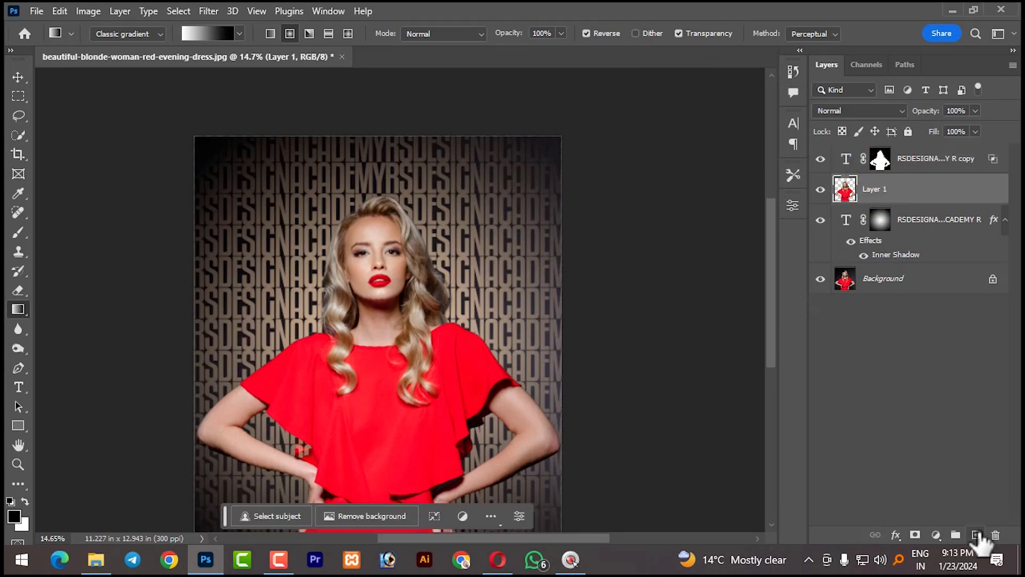
{"action": "left_click", "coordinate": [976, 534]}
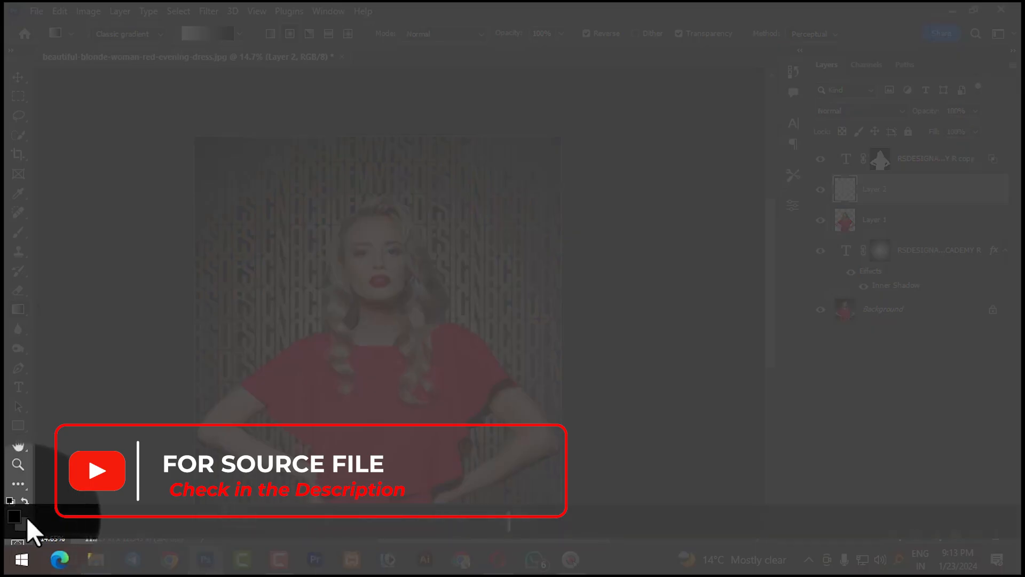
{"action": "left_click", "coordinate": [22, 232]}
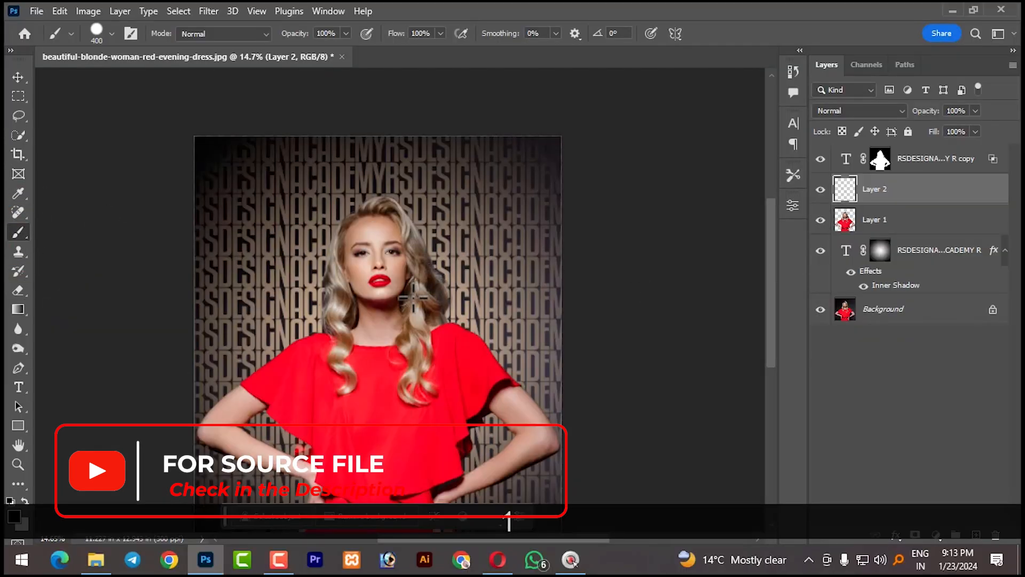
{"action": "key", "text": "Caps_Lock"}
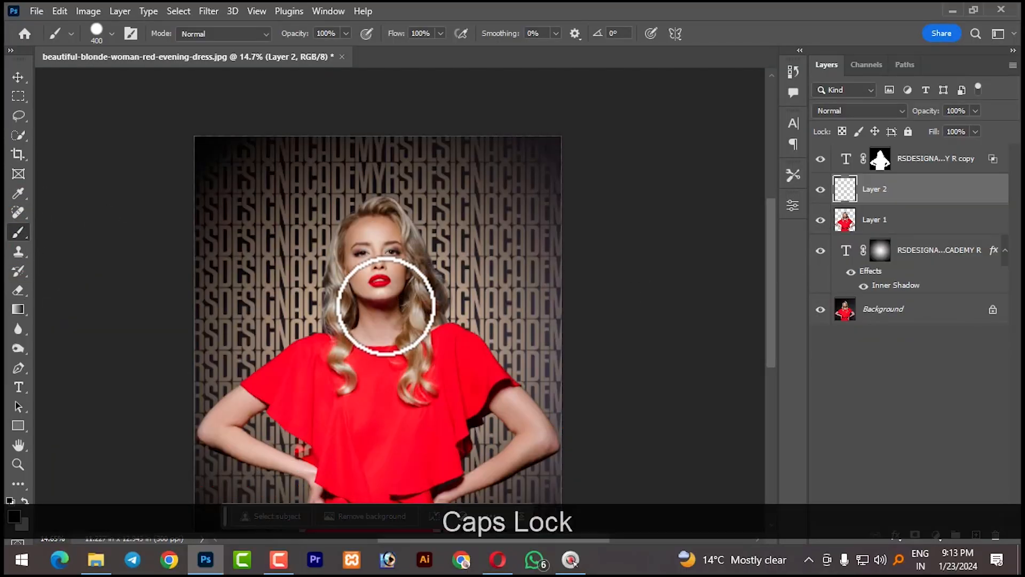
Step: Reduce the brush size to 200 and load Layer 1's outline as a selection while keeping Layer 2 active
{"action": "scroll", "coordinate": [378, 341], "scroll_direction": "down", "scroll_amount": 2}
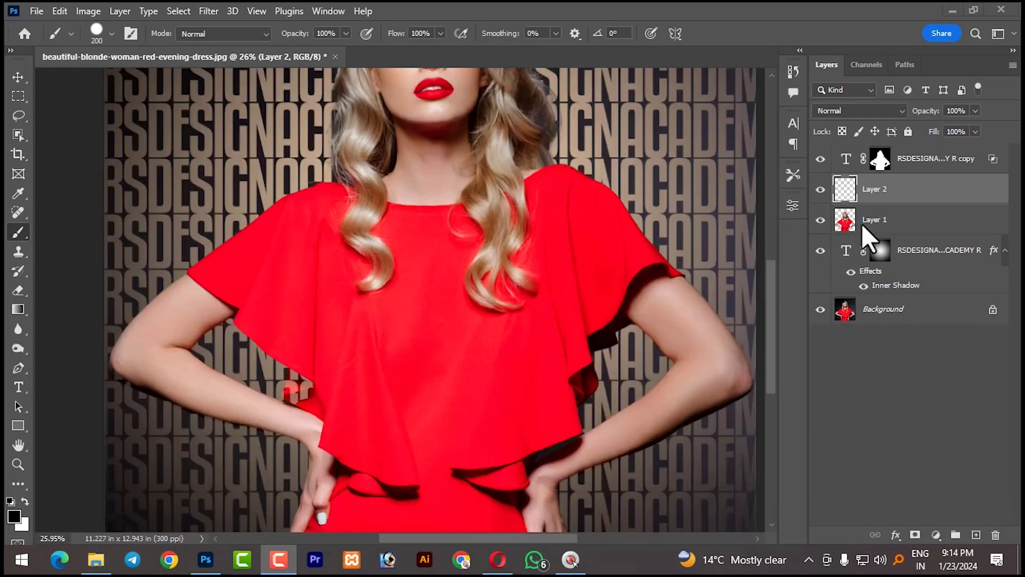
{"action": "key", "text": "ctrl"}
{"action": "left_click", "coordinate": [850, 224], "text": "ctrl"}
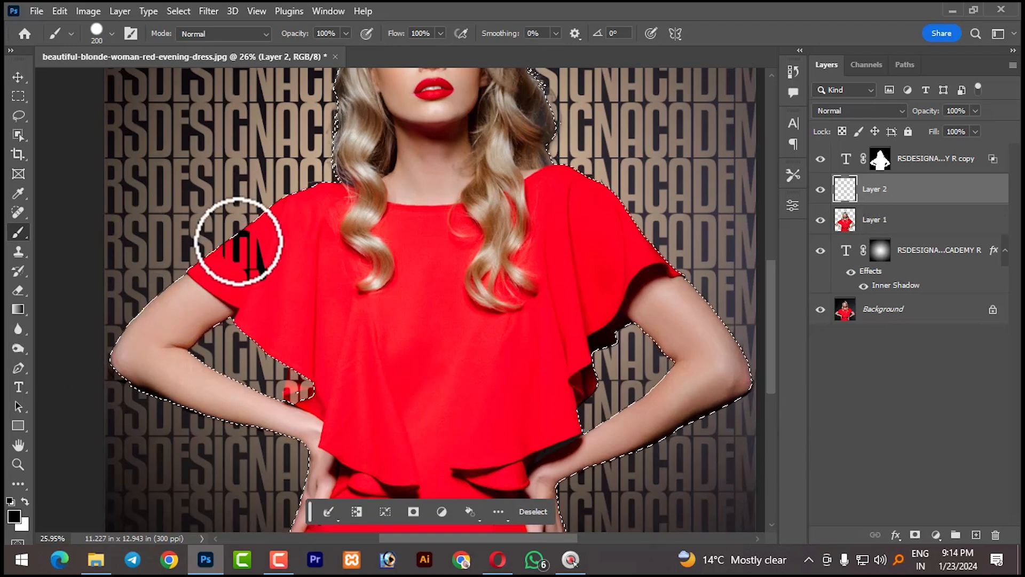
Step: Paint black on Layer 2 inside the selection over the dress's shoulders, chest, waist and skirt, undoing an unwanted stroke
{"action": "mouse_move", "coordinate": [345, 205]}
{"action": "left_mouse_down"}
{"action": "mouse_move", "coordinate": [440, 226]}
{"action": "mouse_move", "coordinate": [548, 188]}
{"action": "left_mouse_up"}
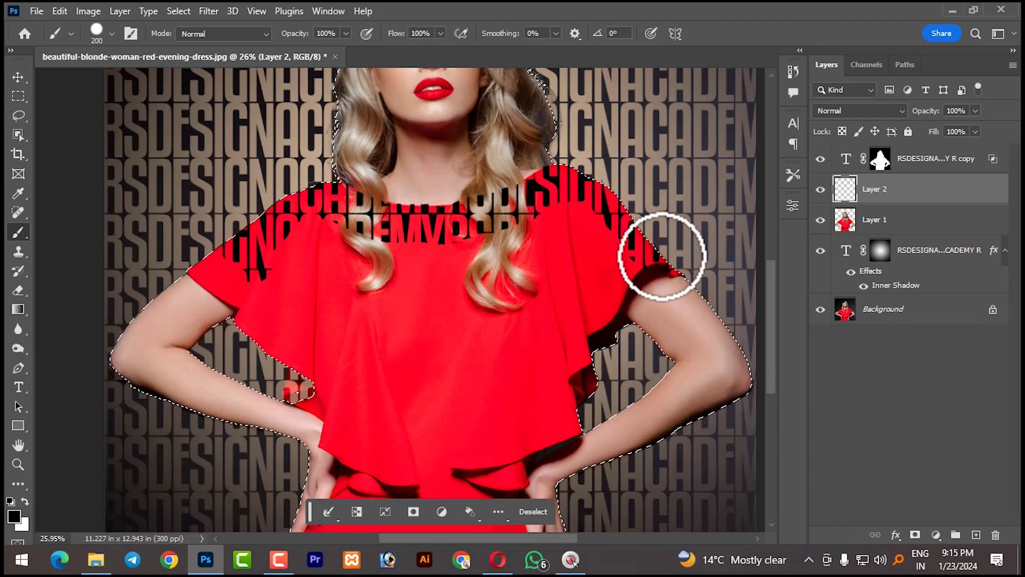
{"action": "mouse_move", "coordinate": [563, 337]}
{"action": "left_mouse_down"}
{"action": "mouse_move", "coordinate": [532, 352]}
{"action": "mouse_move", "coordinate": [568, 407]}
{"action": "mouse_move", "coordinate": [558, 429]}
{"action": "mouse_move", "coordinate": [455, 456]}
{"action": "left_mouse_up"}
{"action": "scroll", "coordinate": [481, 437], "scroll_direction": "down", "scroll_amount": 2}
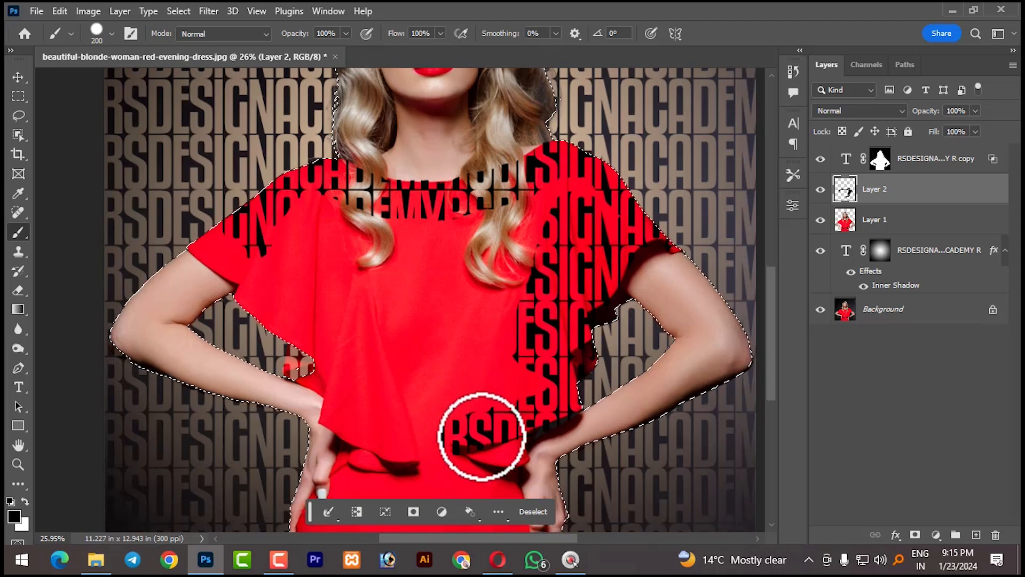
{"action": "scroll", "coordinate": [481, 436], "scroll_direction": "down", "scroll_amount": 5}
{"action": "mouse_move", "coordinate": [504, 320]}
{"action": "left_mouse_down"}
{"action": "mouse_move", "coordinate": [510, 391]}
{"action": "mouse_move", "coordinate": [539, 442]}
{"action": "mouse_move", "coordinate": [543, 432]}
{"action": "mouse_move", "coordinate": [532, 446]}
{"action": "mouse_move", "coordinate": [448, 432]}
{"action": "mouse_move", "coordinate": [303, 440]}
{"action": "mouse_move", "coordinate": [319, 400]}
{"action": "mouse_move", "coordinate": [447, 406]}
{"action": "mouse_move", "coordinate": [478, 367]}
{"action": "mouse_move", "coordinate": [345, 374]}
{"action": "mouse_move", "coordinate": [358, 323]}
{"action": "mouse_move", "coordinate": [340, 297]}
{"action": "mouse_move", "coordinate": [336, 260]}
{"action": "mouse_move", "coordinate": [321, 259]}
{"action": "mouse_move", "coordinate": [313, 229]}
{"action": "mouse_move", "coordinate": [263, 190]}
{"action": "mouse_move", "coordinate": [243, 151]}
{"action": "mouse_move", "coordinate": [199, 121]}
{"action": "mouse_move", "coordinate": [350, 204]}
{"action": "mouse_move", "coordinate": [358, 360]}
{"action": "mouse_move", "coordinate": [438, 373]}
{"action": "mouse_move", "coordinate": [505, 241]}
{"action": "left_mouse_up"}
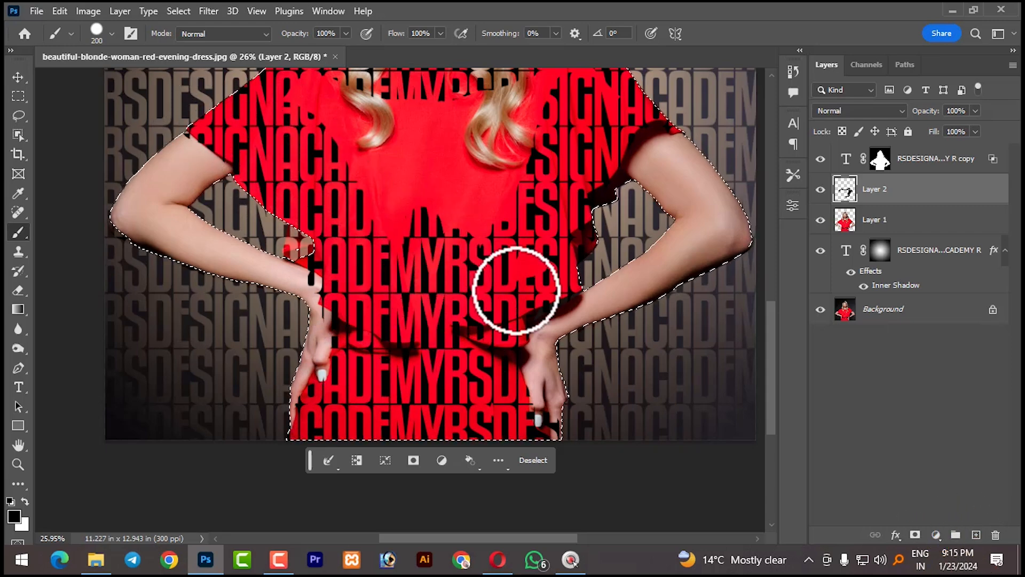
{"action": "scroll", "coordinate": [505, 240], "scroll_direction": "up", "scroll_amount": 3}
{"action": "mouse_move", "coordinate": [481, 279]}
{"action": "left_mouse_down"}
{"action": "mouse_move", "coordinate": [480, 355]}
{"action": "mouse_move", "coordinate": [458, 194]}
{"action": "mouse_move", "coordinate": [381, 295]}
{"action": "mouse_move", "coordinate": [304, 211]}
{"action": "mouse_move", "coordinate": [373, 183]}
{"action": "left_mouse_up"}
{"action": "key", "text": "ctrl+z"}
{"action": "mouse_move", "coordinate": [476, 315]}
{"action": "left_mouse_down"}
{"action": "mouse_move", "coordinate": [423, 183]}
{"action": "mouse_move", "coordinate": [419, 214]}
{"action": "mouse_move", "coordinate": [368, 240]}
{"action": "mouse_move", "coordinate": [376, 315]}
{"action": "left_mouse_up"}
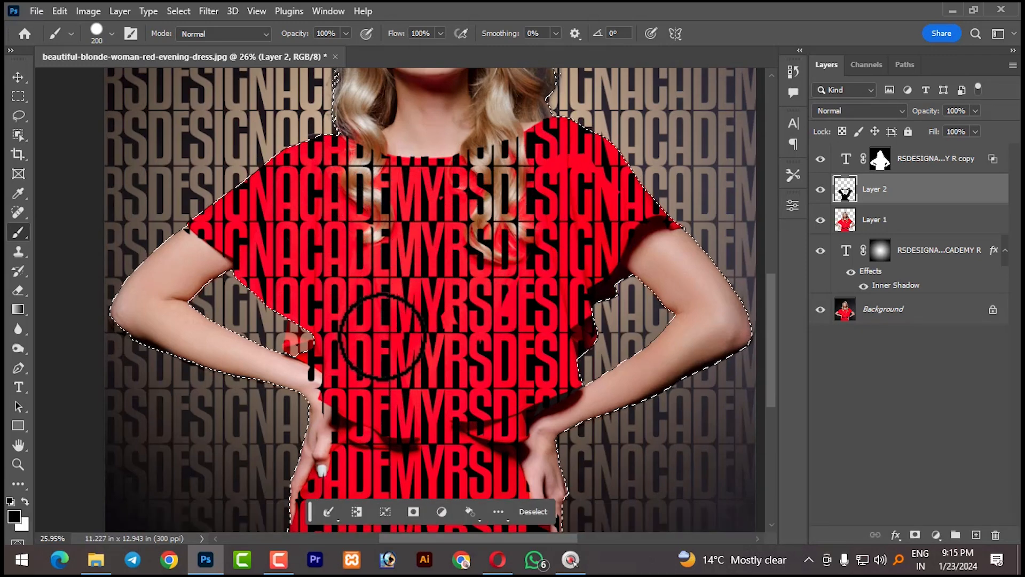
Step: Remove the selection, switch to the Move tool, and deselect all layers with the whole portrait in view
{"action": "scroll", "coordinate": [483, 352], "scroll_direction": "down", "scroll_amount": 3}
{"action": "scroll", "coordinate": [476, 341], "scroll_direction": "down", "scroll_amount": 2}
{"action": "scroll", "coordinate": [475, 344], "scroll_direction": "up", "scroll_amount": 3}
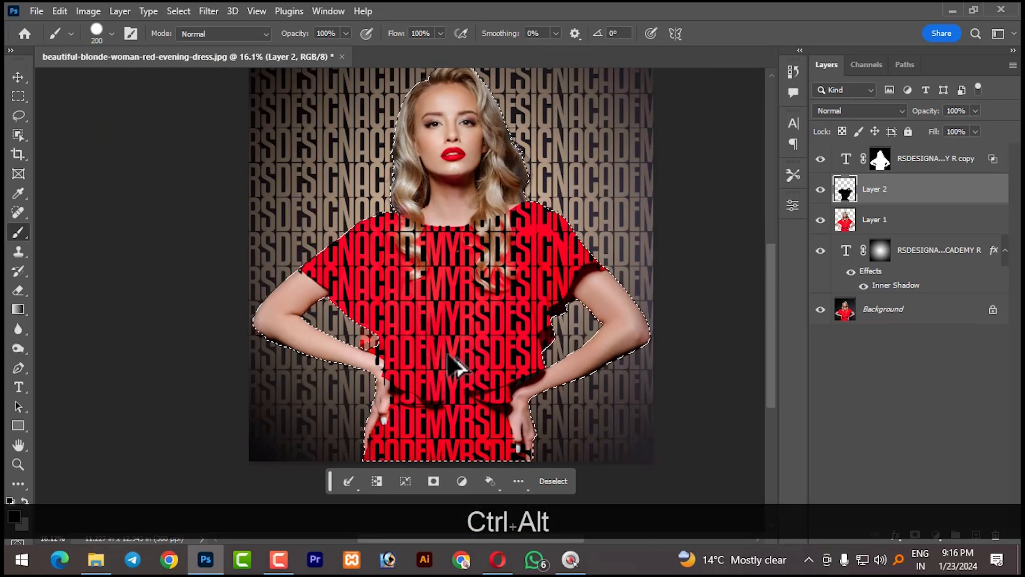
{"action": "key", "text": "ctrl+d"}
{"action": "left_click", "coordinate": [19, 79]}
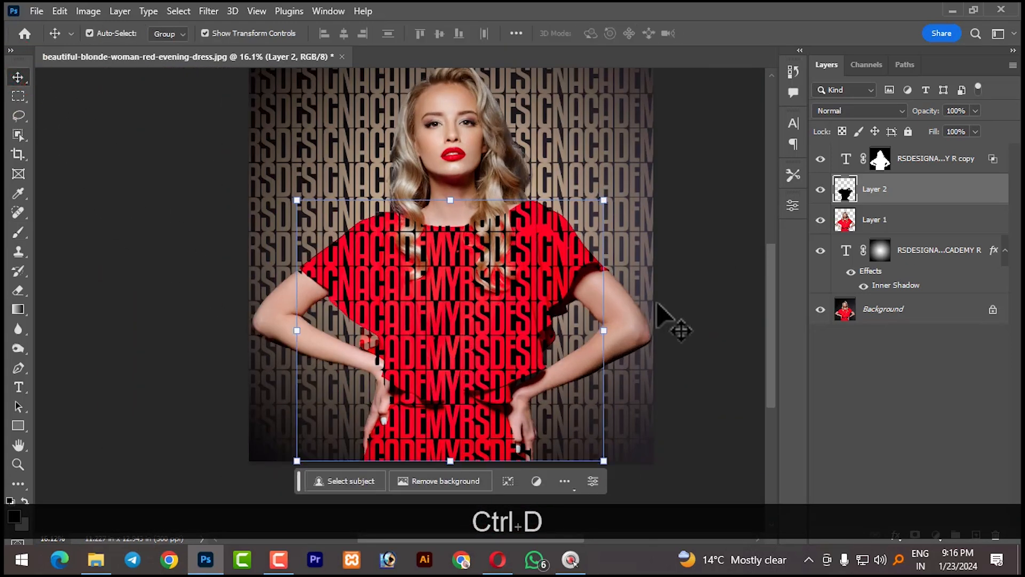
{"action": "left_click", "coordinate": [734, 311]}
{"action": "scroll", "coordinate": [734, 312], "scroll_direction": "down", "scroll_amount": 3}
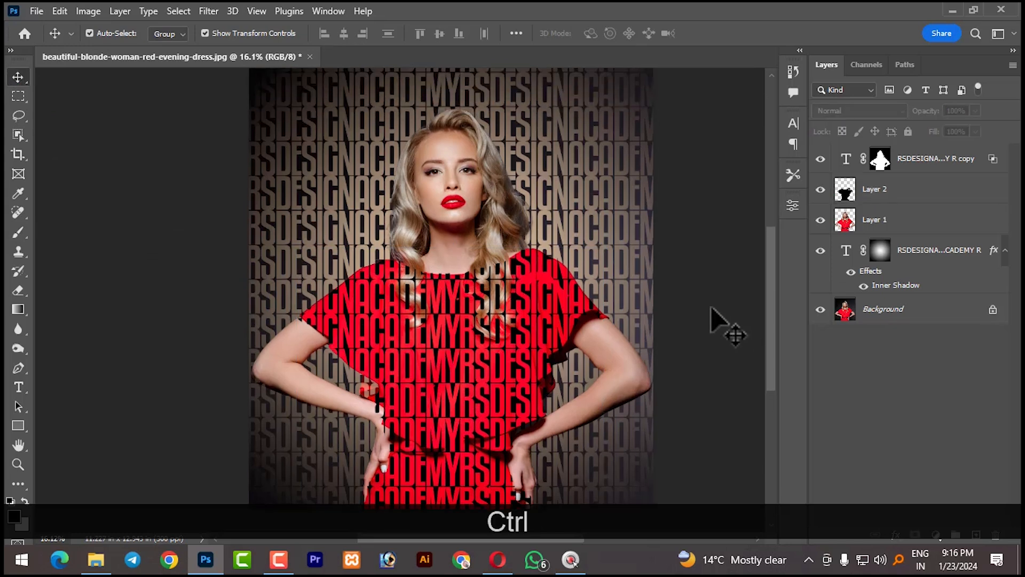
{"action": "scroll", "coordinate": [704, 320], "scroll_direction": "down", "scroll_amount": 1}
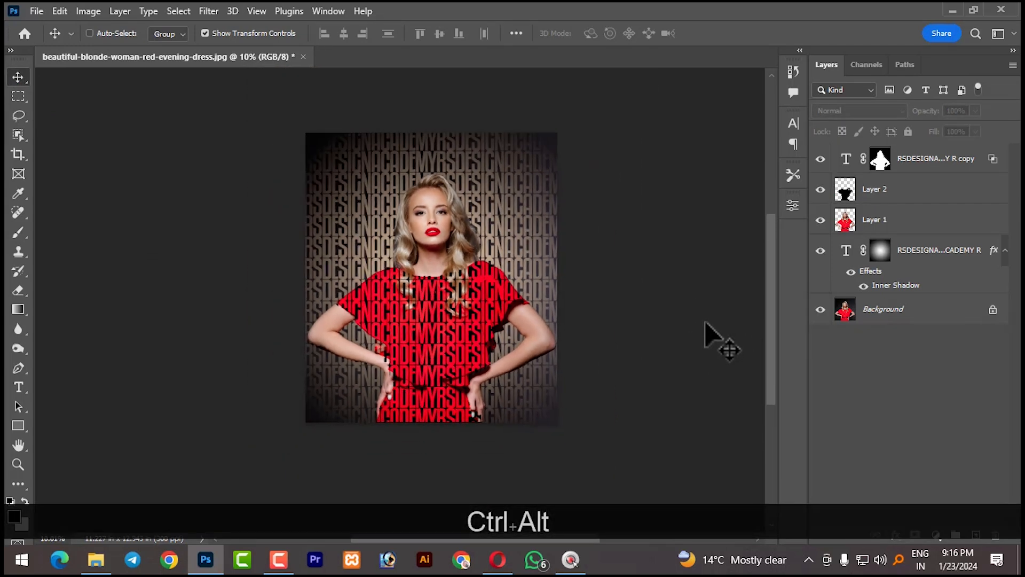
{"action": "scroll", "coordinate": [705, 339], "scroll_direction": "up", "scroll_amount": 2}
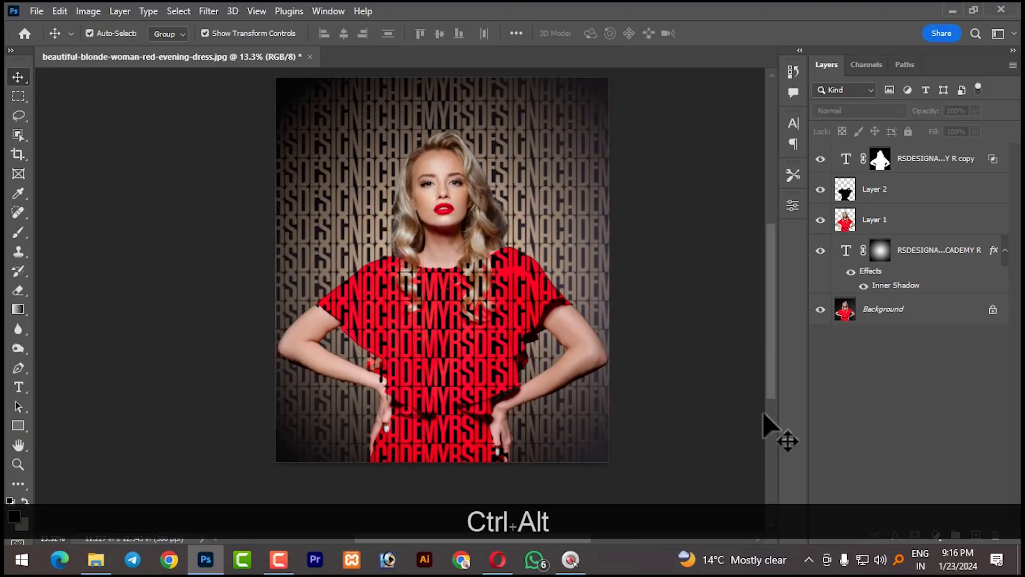